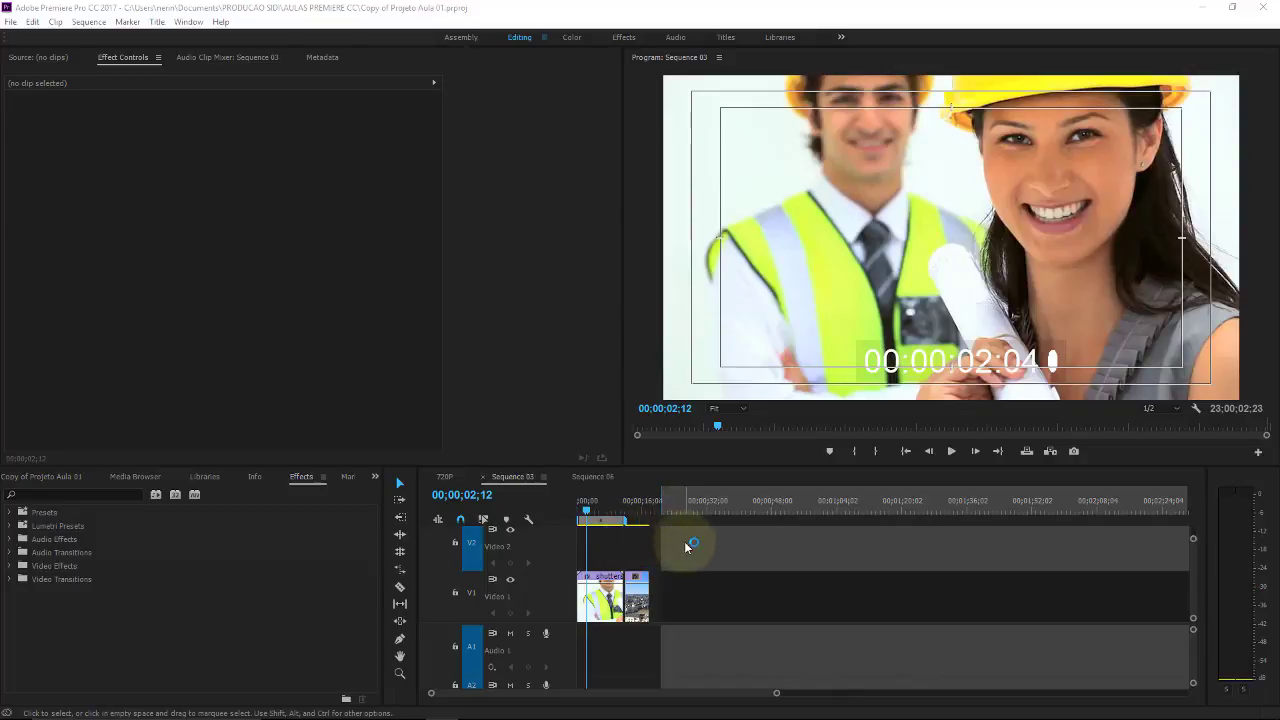
Step: Marquee-select every clip in the Sequence 03 timeline and delete them
left_click_drag(712, 549, 590, 628)
key("Delete")
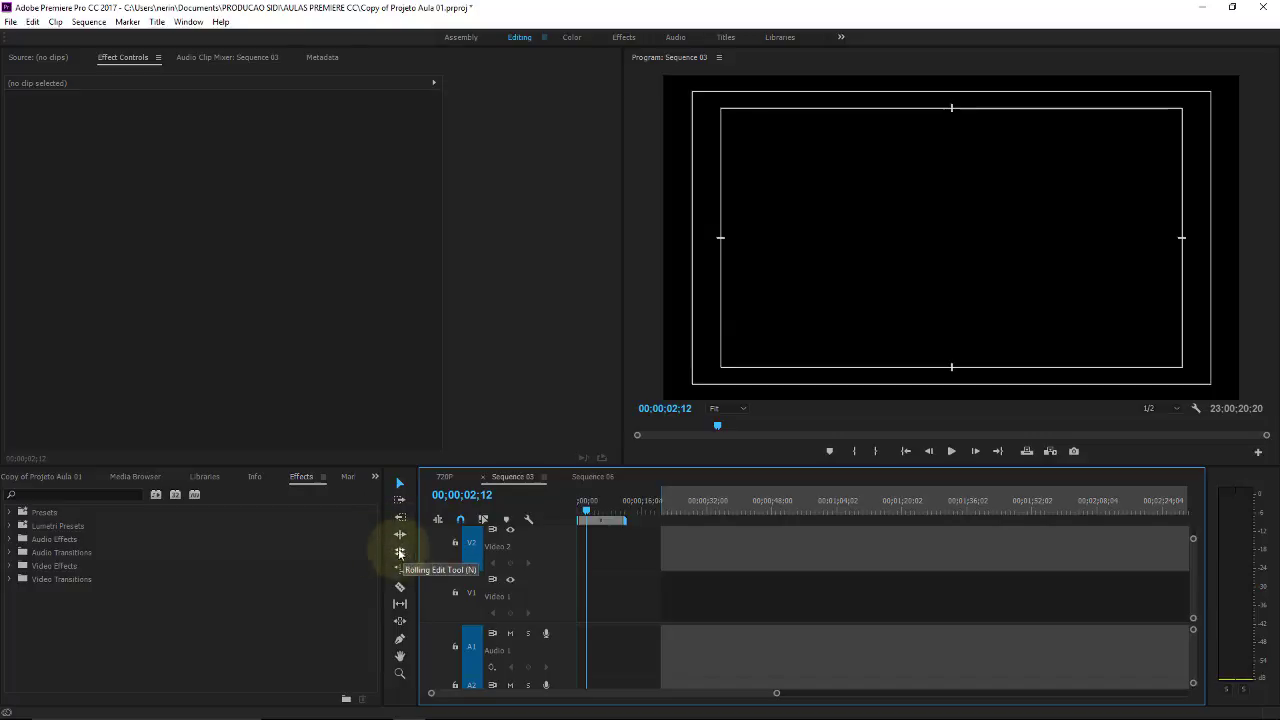
Step: Open the Fotos bin from the Project panel in its own window
left_click(62, 491)
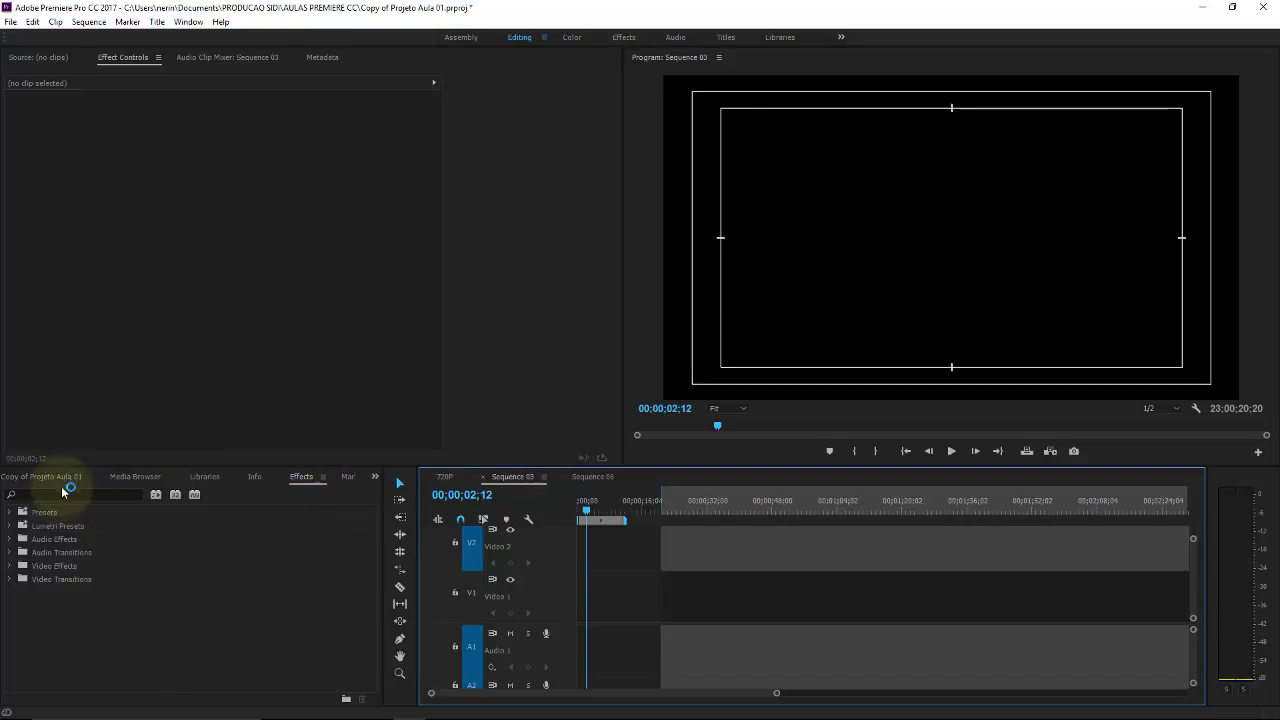
left_click(50, 478)
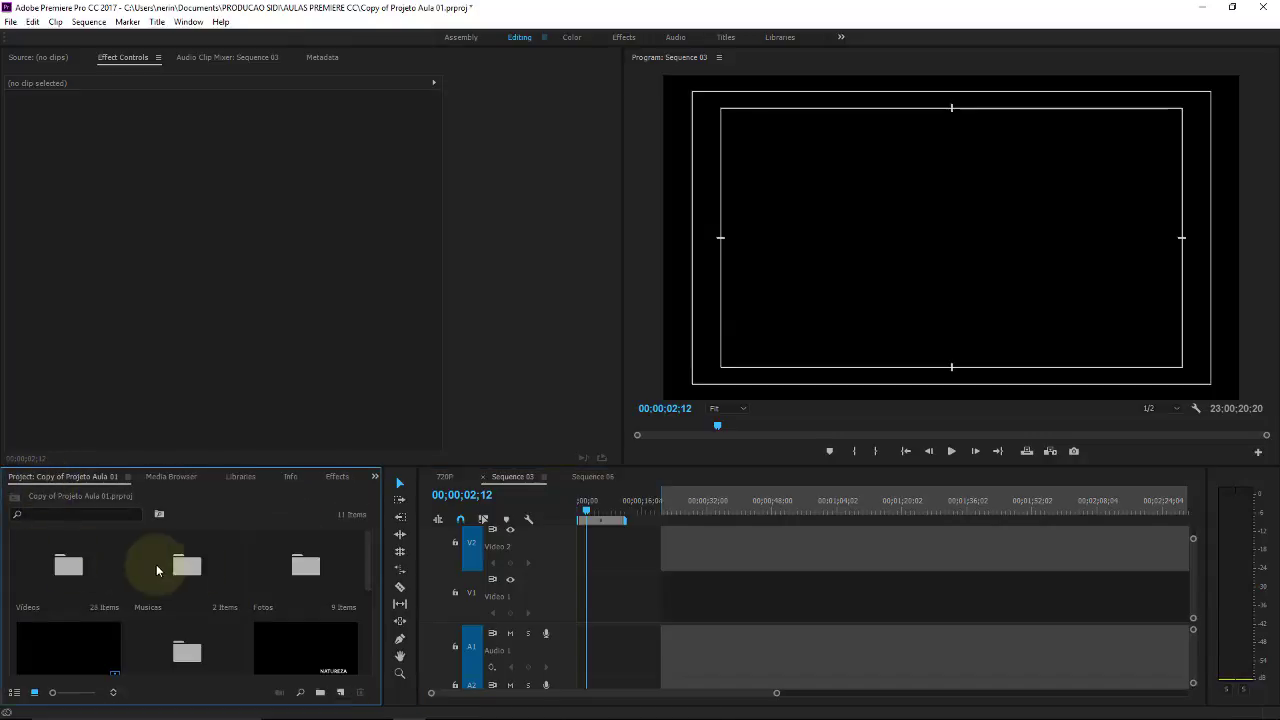
double_click(295, 567)
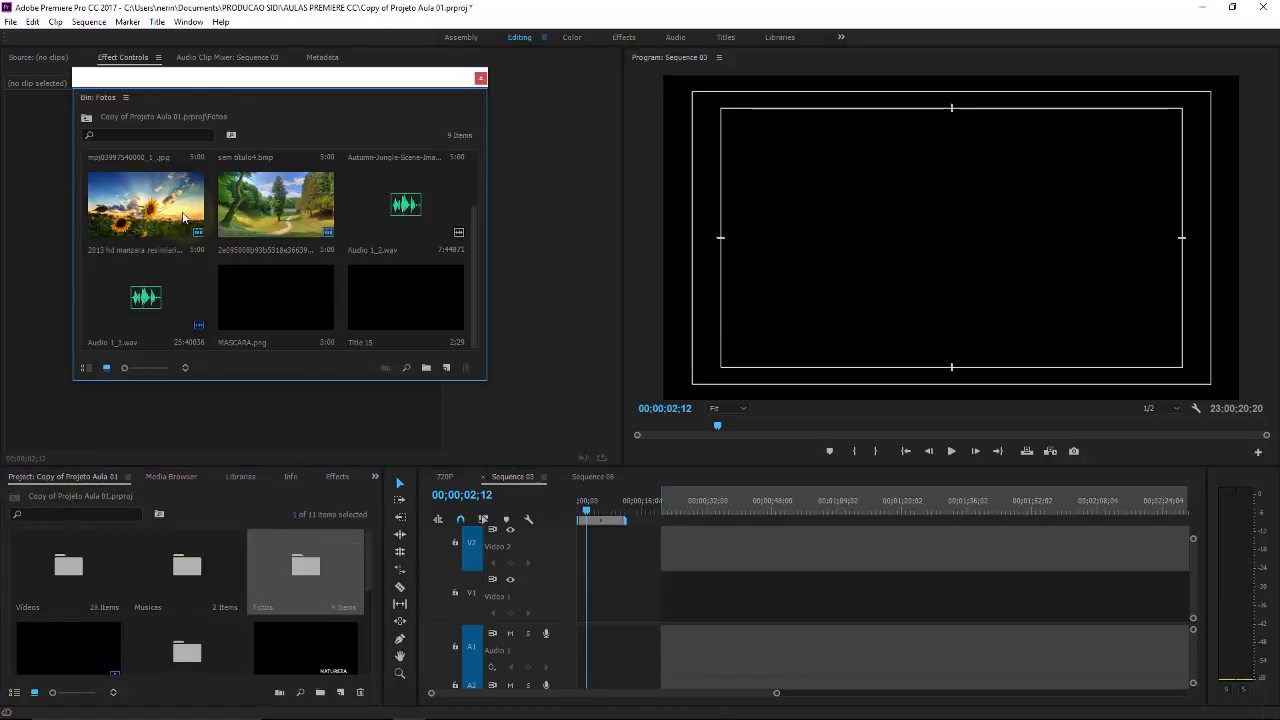
Step: Select the sunflower, park, Autumn-Jungle, sem titulo4 and girl photos together
left_click(146, 216)
left_click(270, 215, "ctrl")
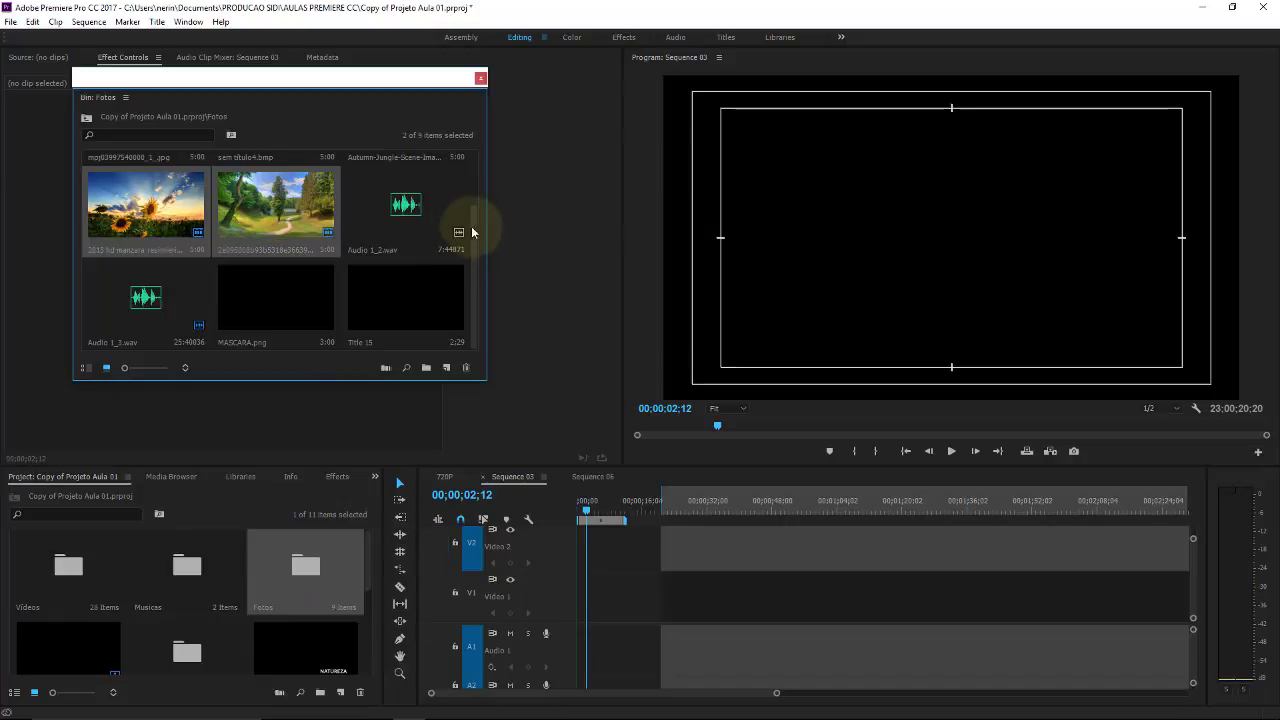
left_click_drag(474, 234, 470, 162)
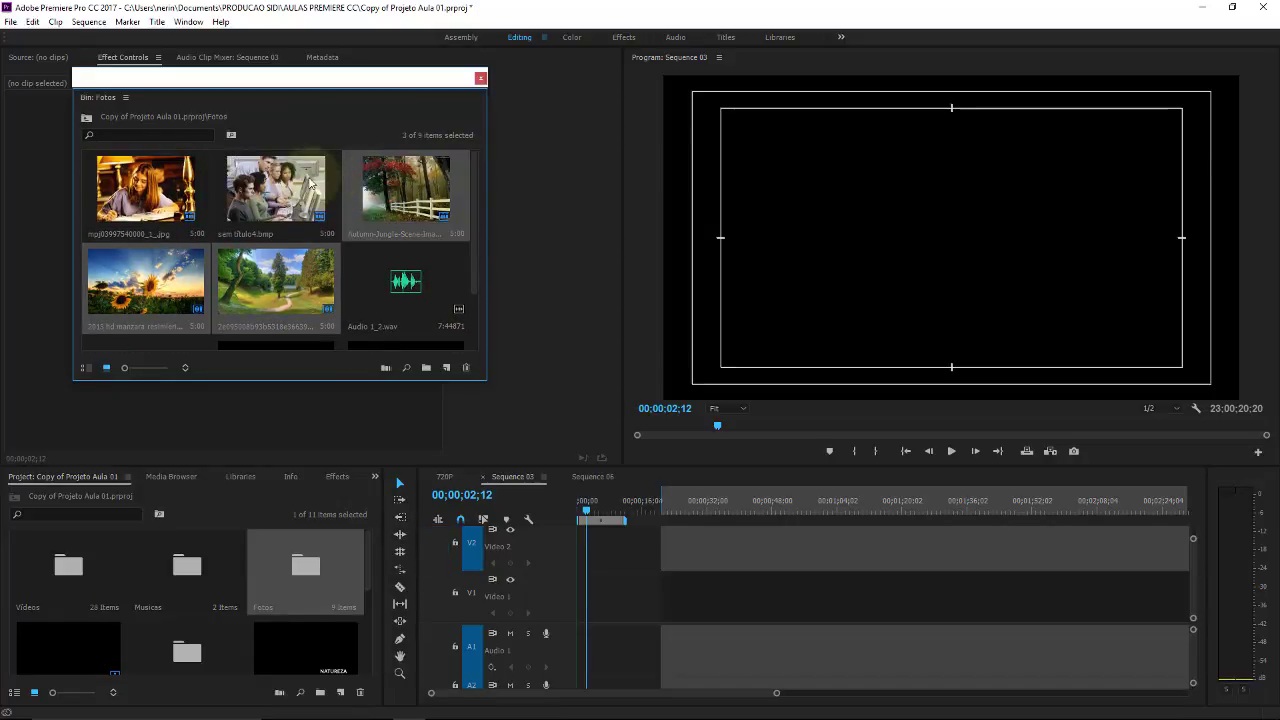
left_click_drag(155, 182, 310, 182)
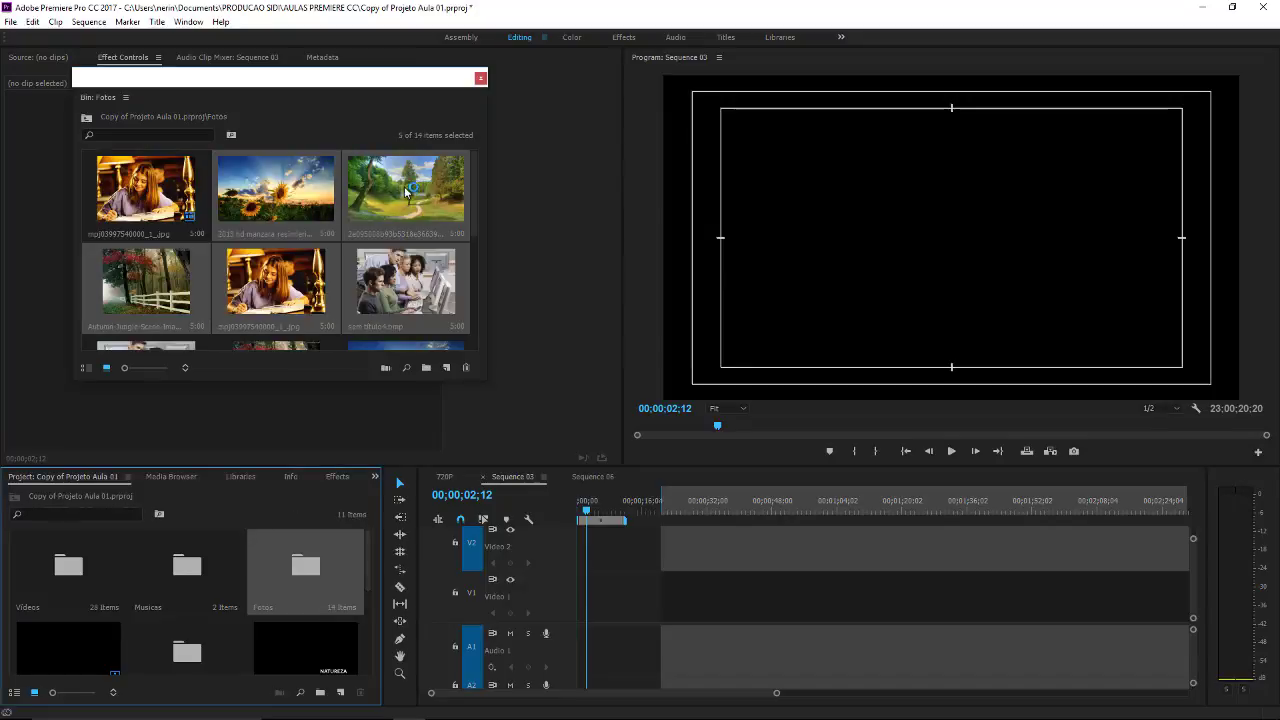
scroll(476, 209, "down", 3)
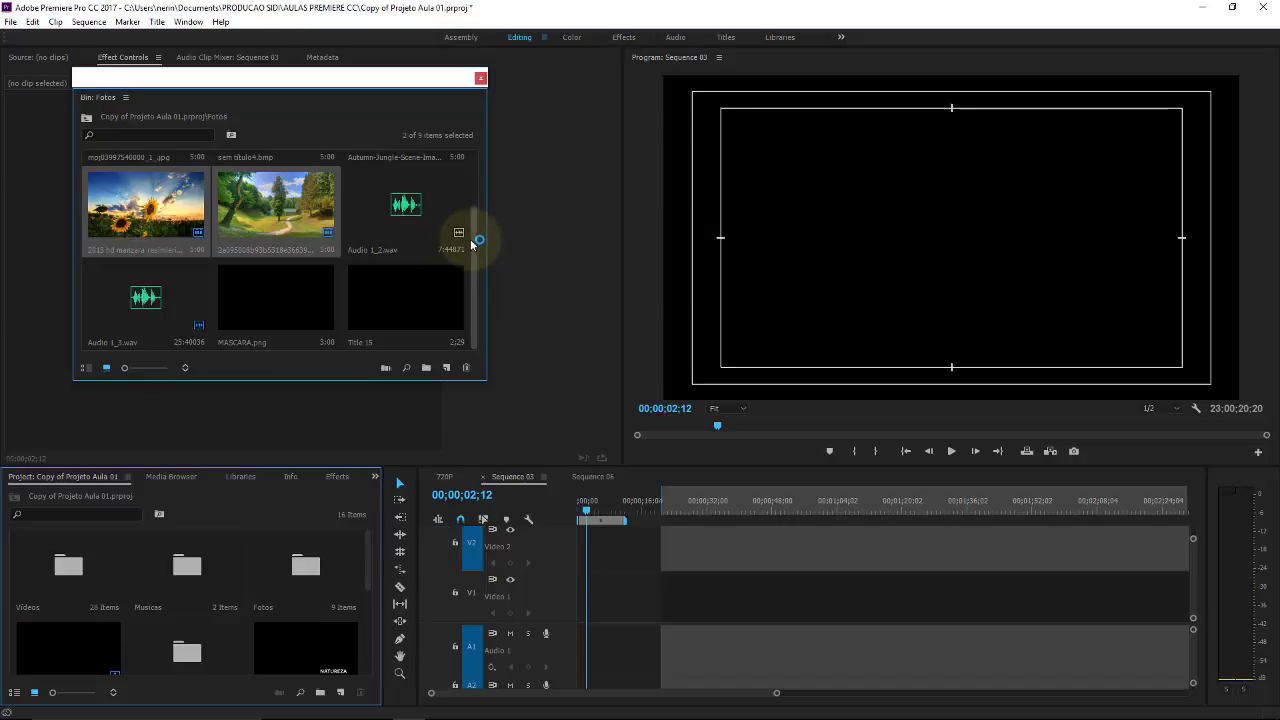
scroll(474, 241, "up", 1)
left_click(430, 190, "ctrl")
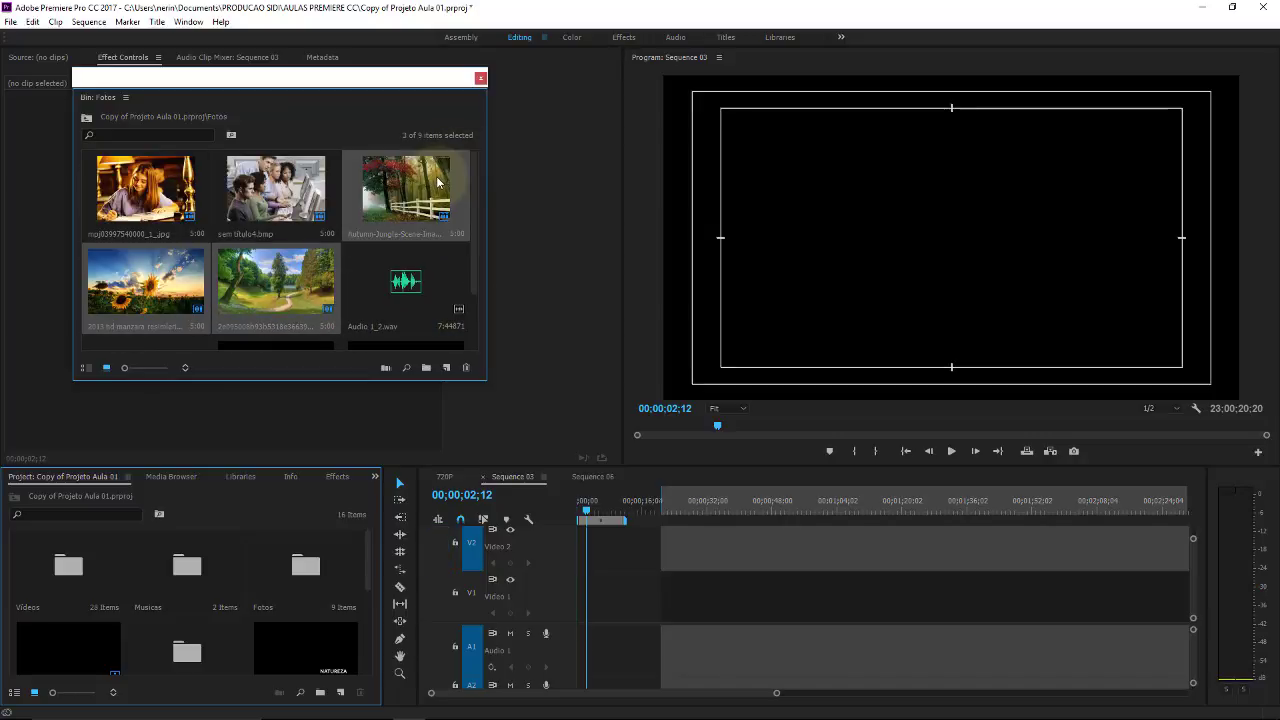
left_click(275, 188, "ctrl")
left_click(163, 193, "ctrl")
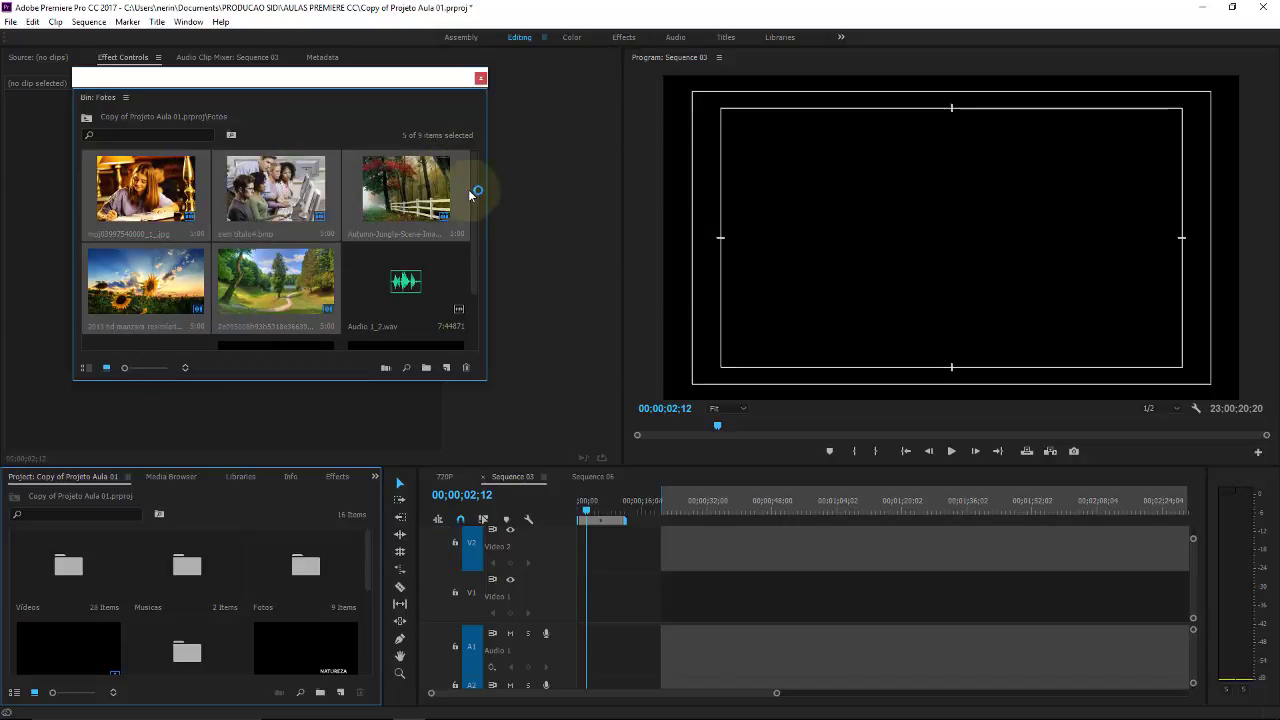
scroll(476, 184, "down", 1)
scroll(477, 257, "up", 1)
Step: Drop the five photos onto Video 1, extend the work area to their end, and play the slideshow
mouse_move(280, 273)
left_mouse_down()
mouse_move(697, 610)
mouse_move(575, 612)
left_mouse_up()
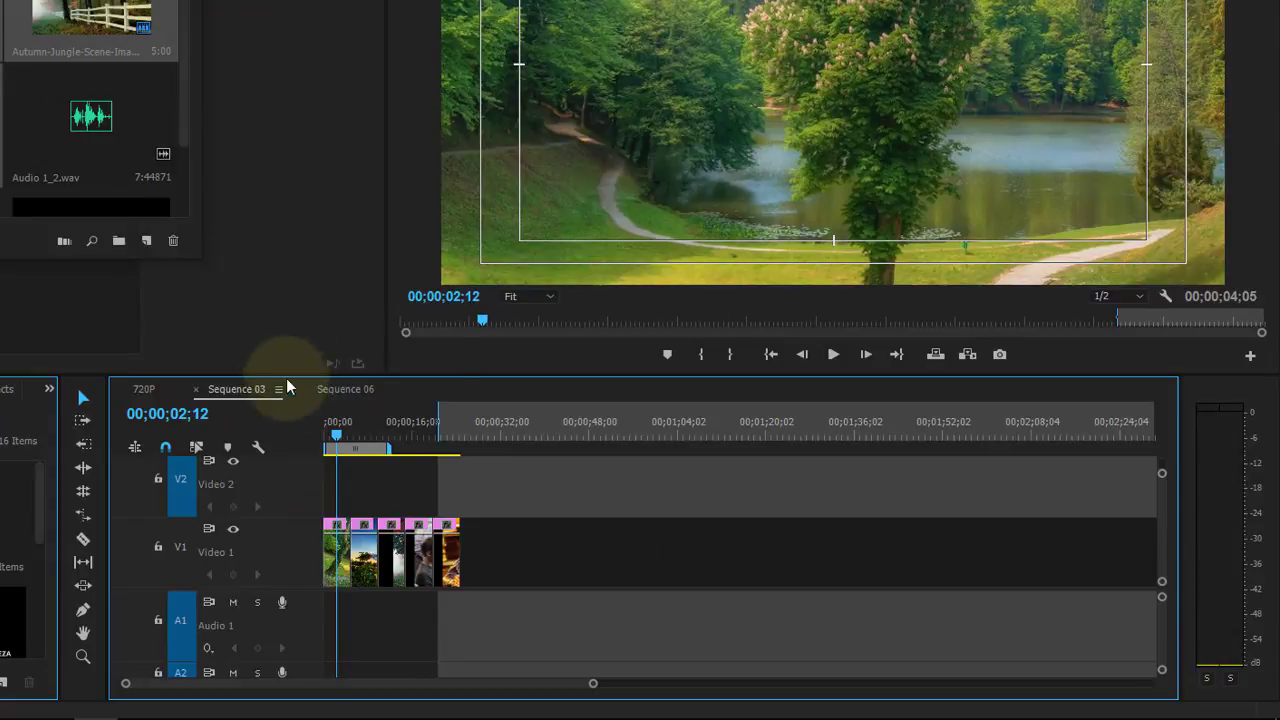
left_click_drag(390, 448, 463, 449)
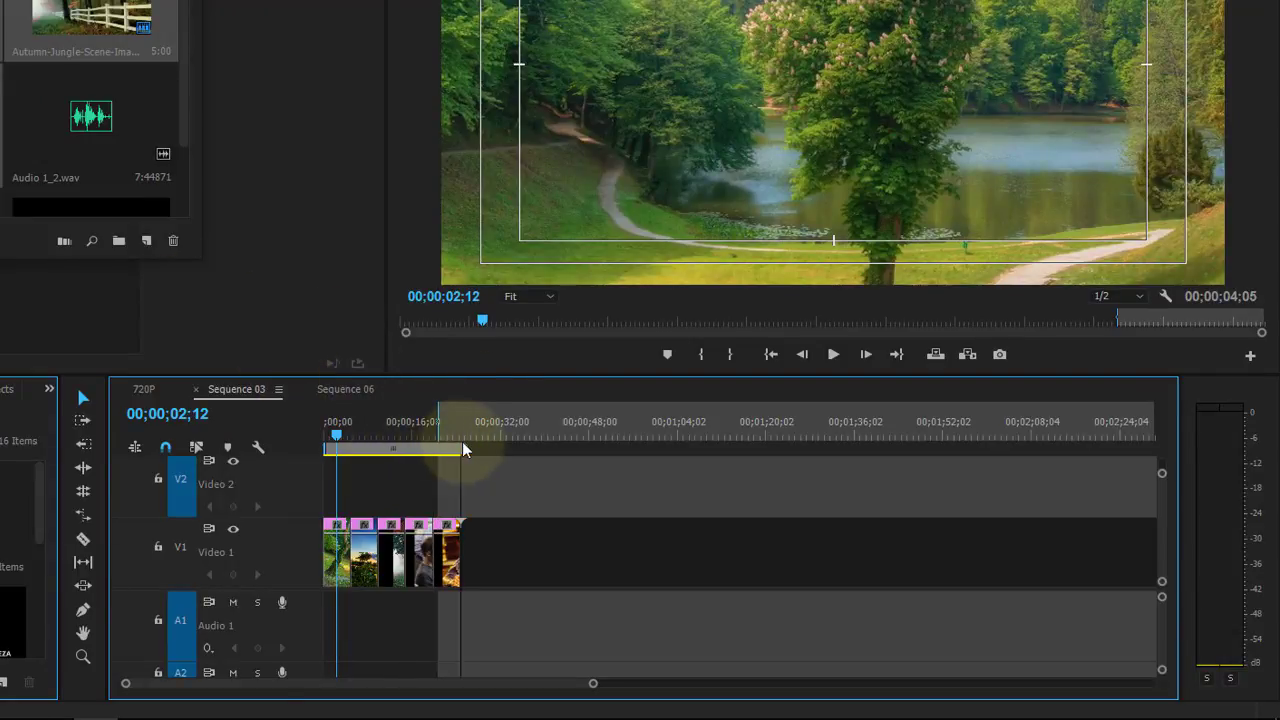
key("space")
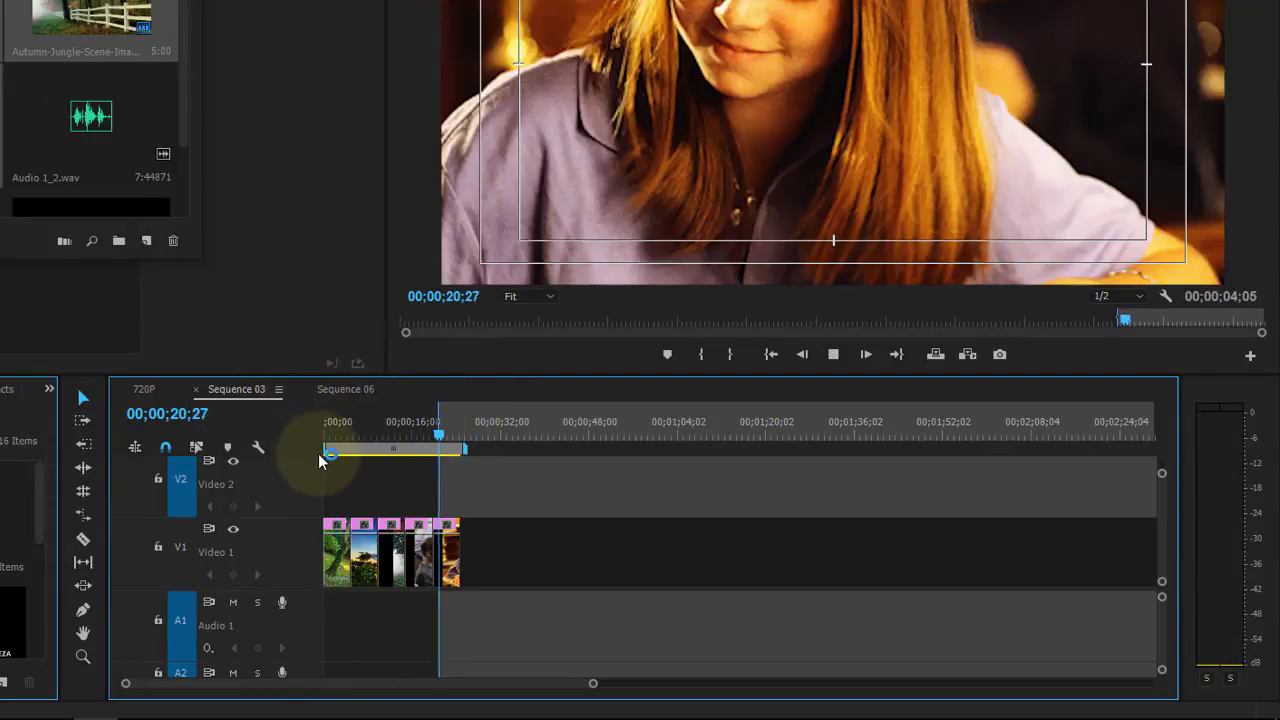
left_click(313, 431)
left_click(314, 429)
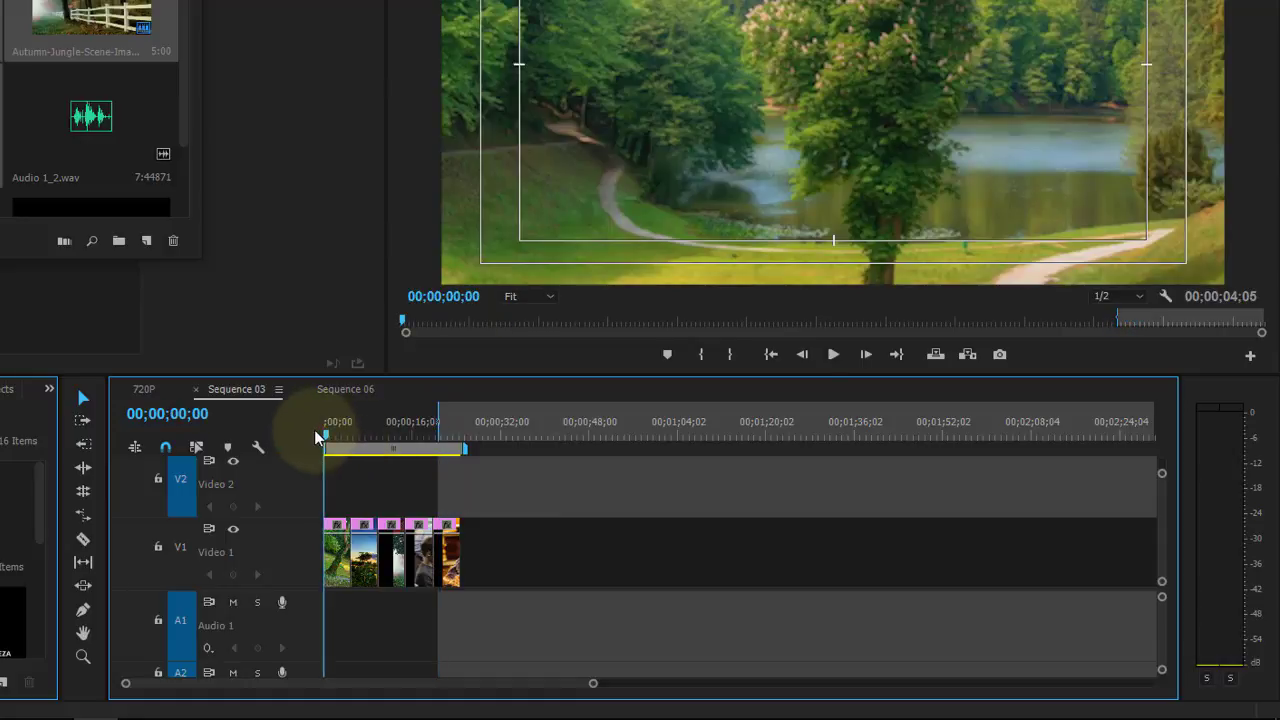
left_click(433, 420)
left_click_drag(412, 418, 249, 420)
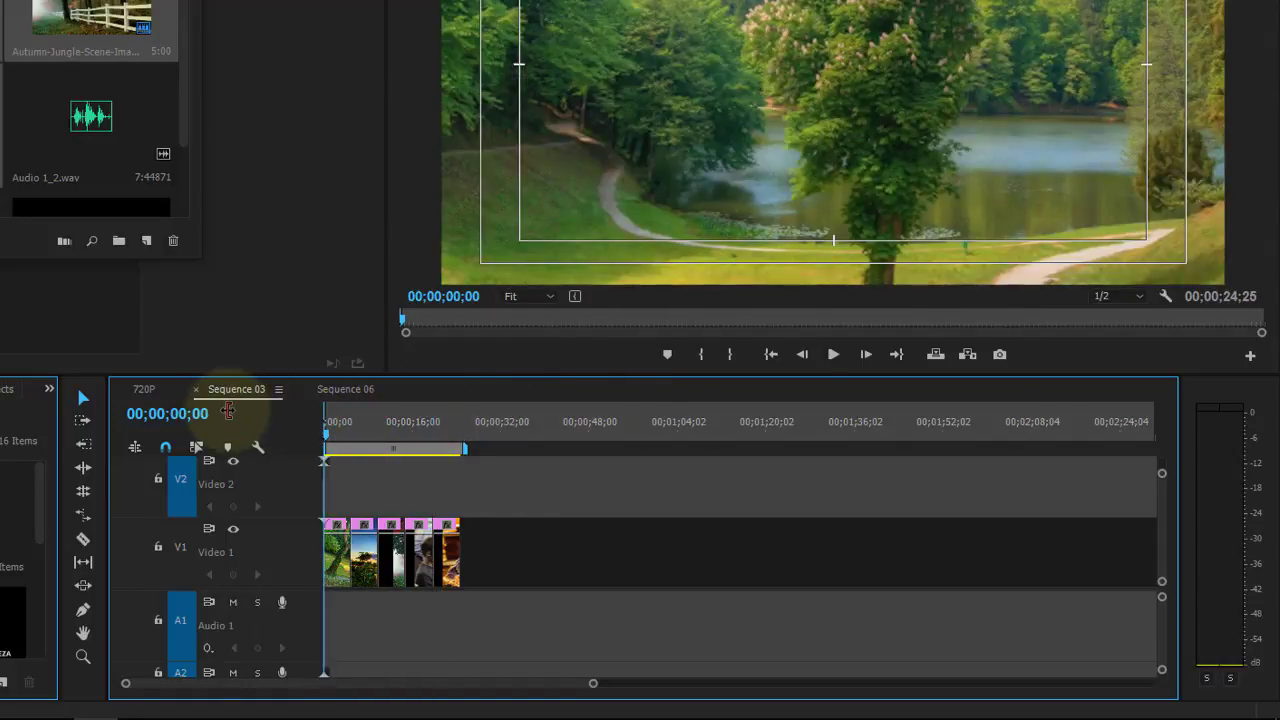
key("space")
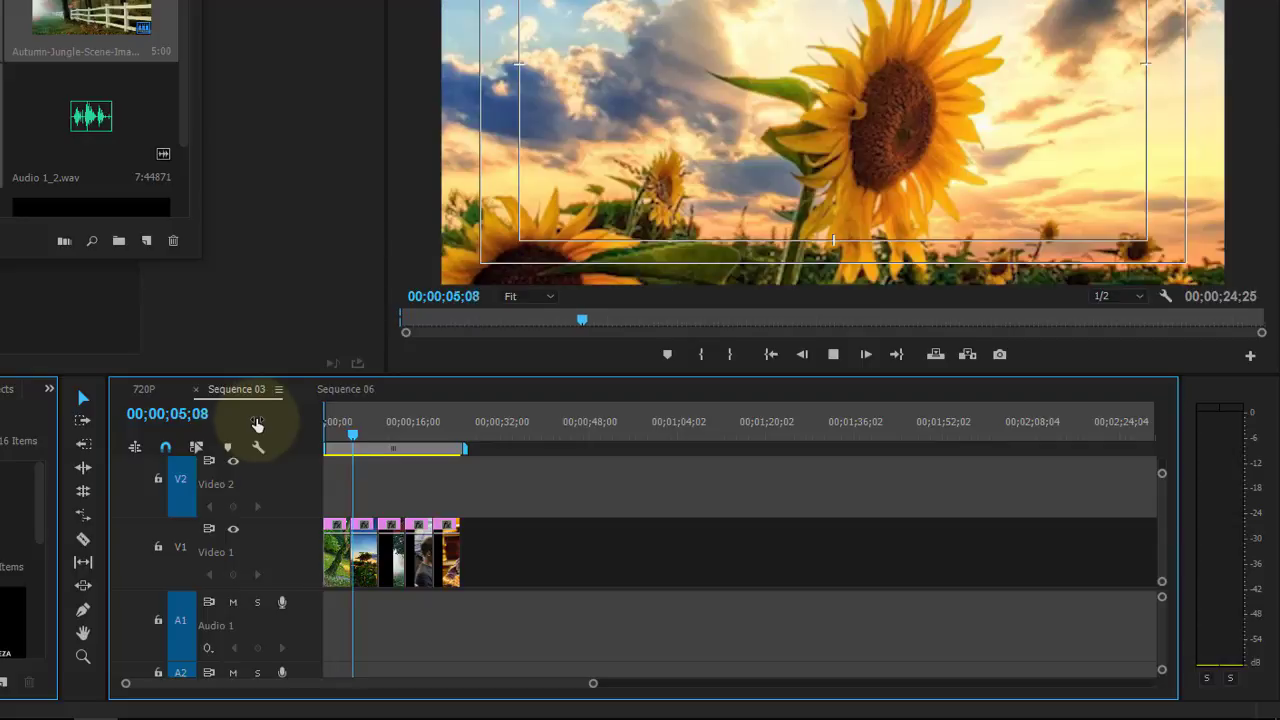
key("space")
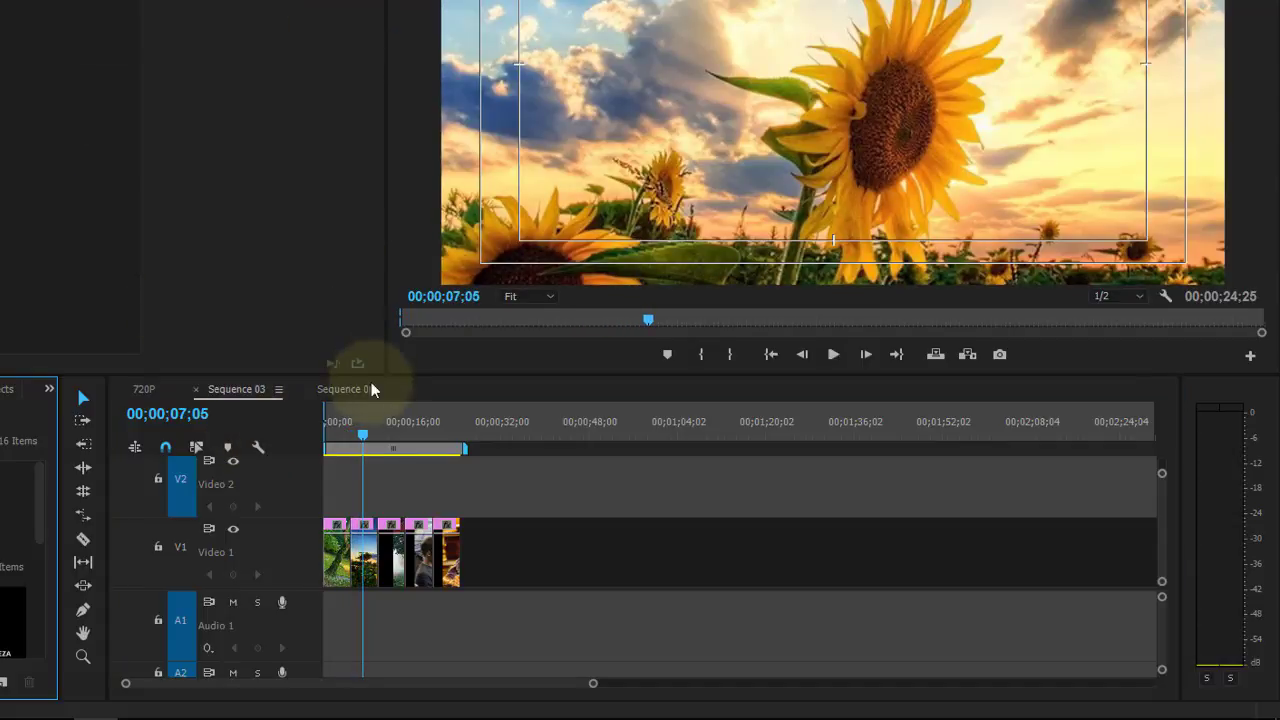
Step: Zoom the timeline in on the photos and scrub to the park photo's end near 4 seconds
left_click(366, 424)
key("=")
key("=")
key("=")
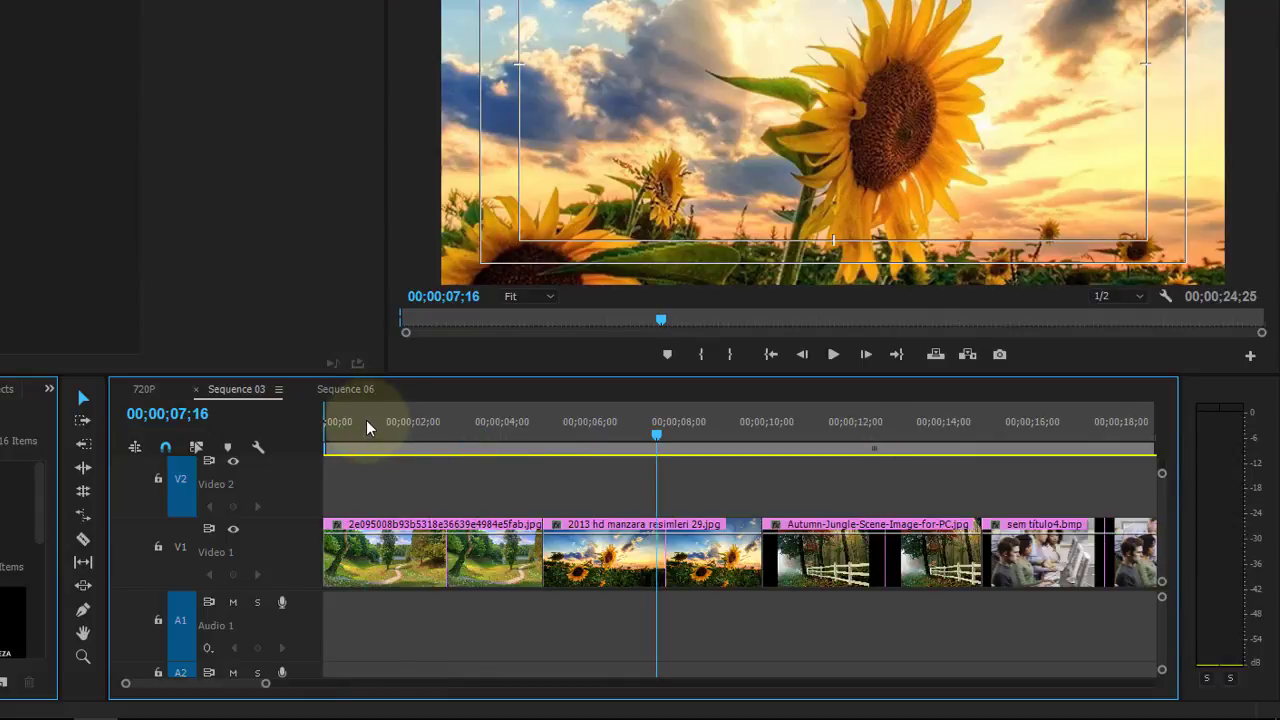
left_click(571, 560)
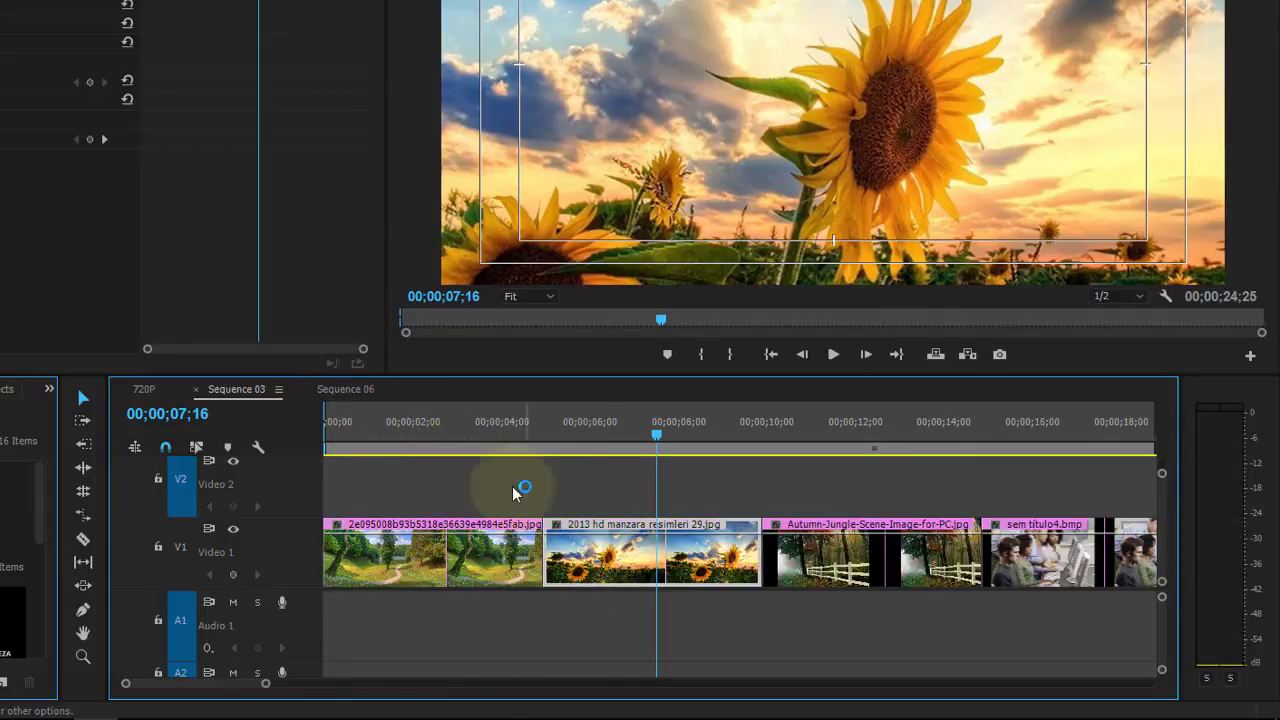
left_click(475, 422)
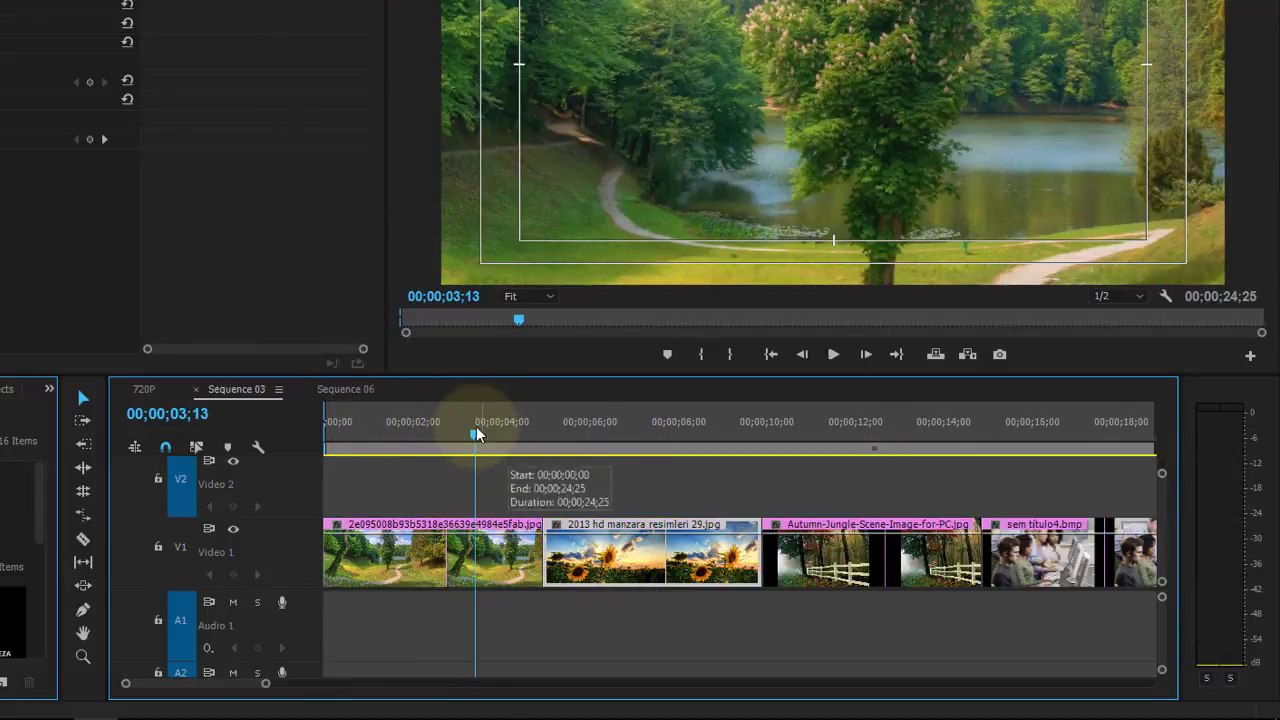
left_click_drag(480, 428, 500, 428)
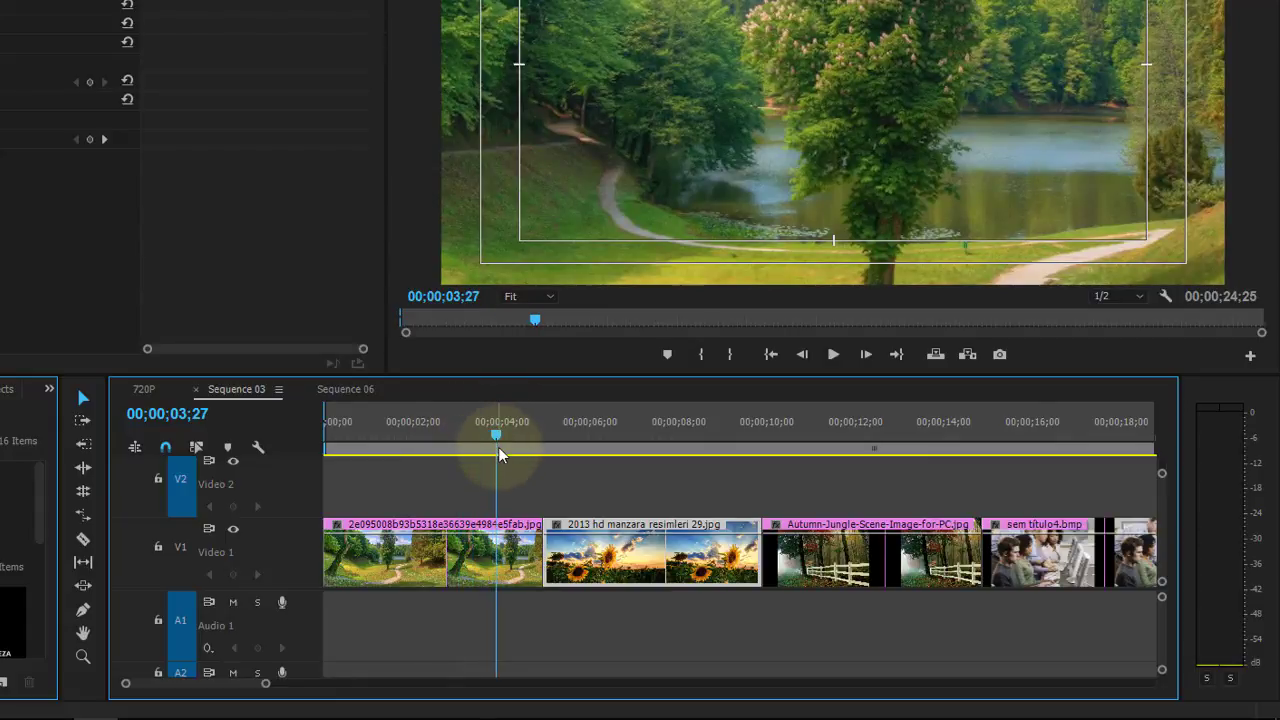
key("minus")
key("minus")
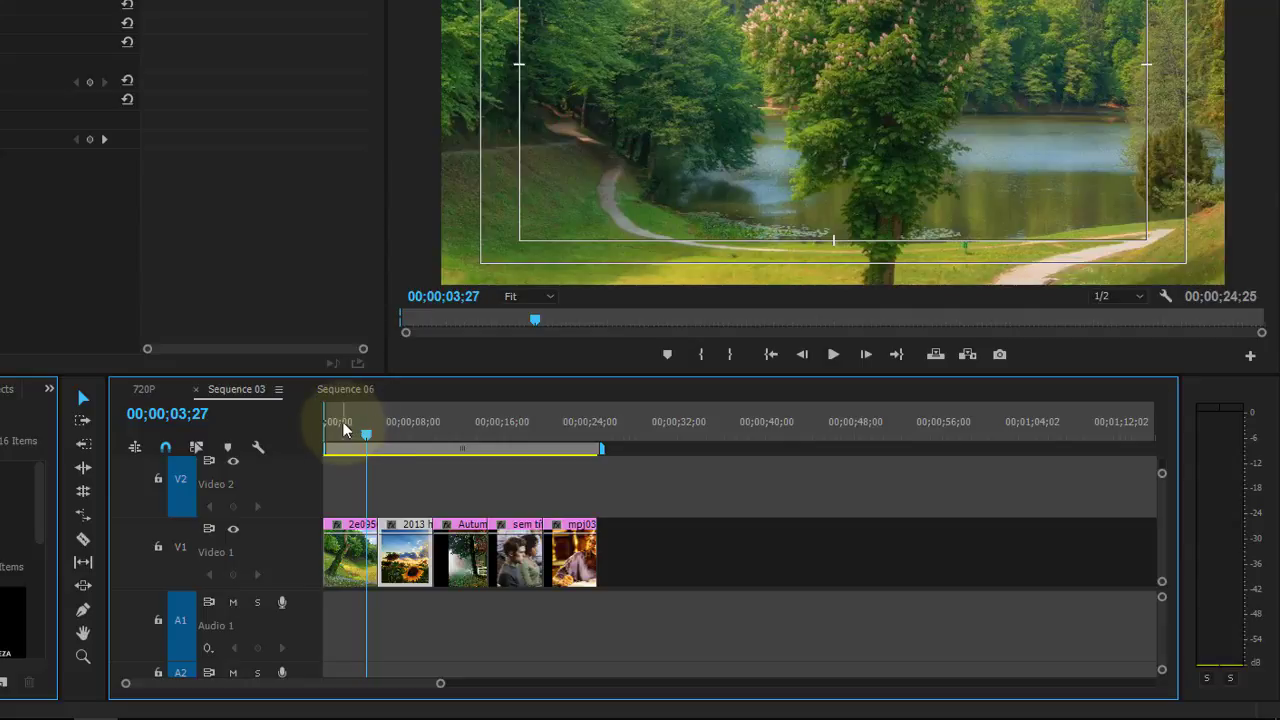
key("equal")
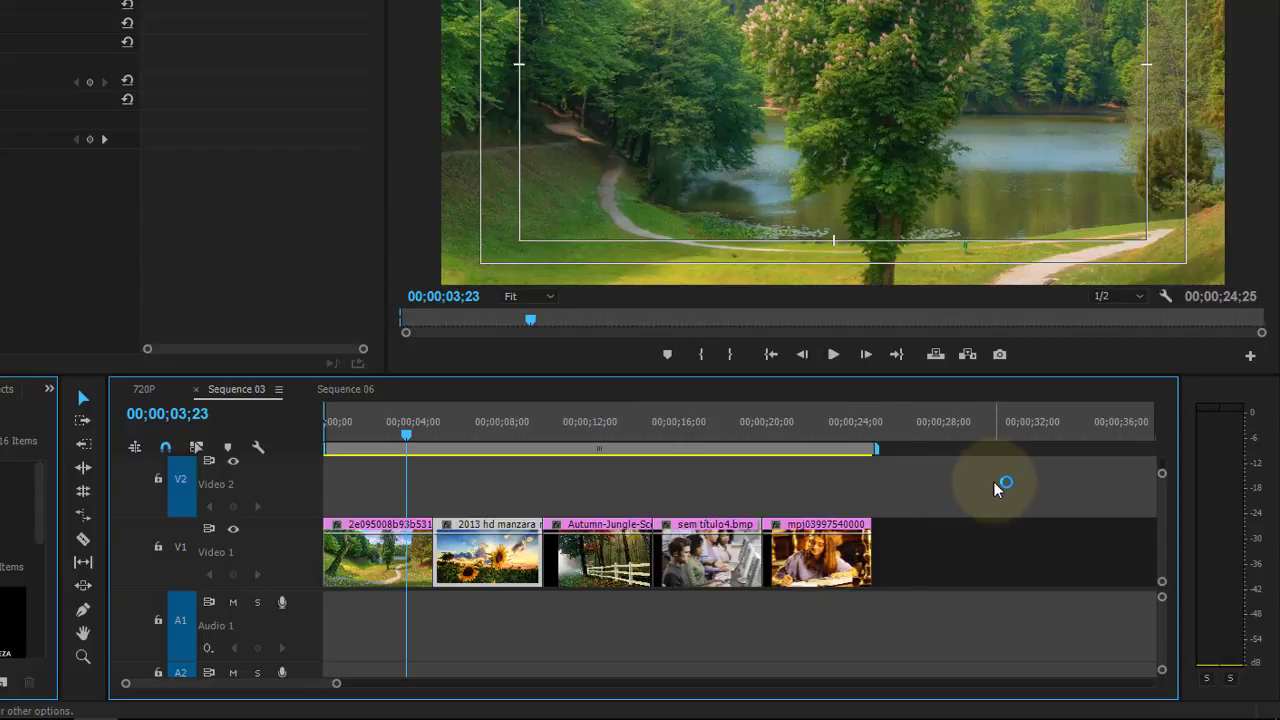
Step: Select the later clips, try lengthening and ripple-trimming the park clip, then undo the trim
mouse_move(993, 481)
left_mouse_down()
mouse_move(509, 594)
mouse_move(545, 567)
left_mouse_up()
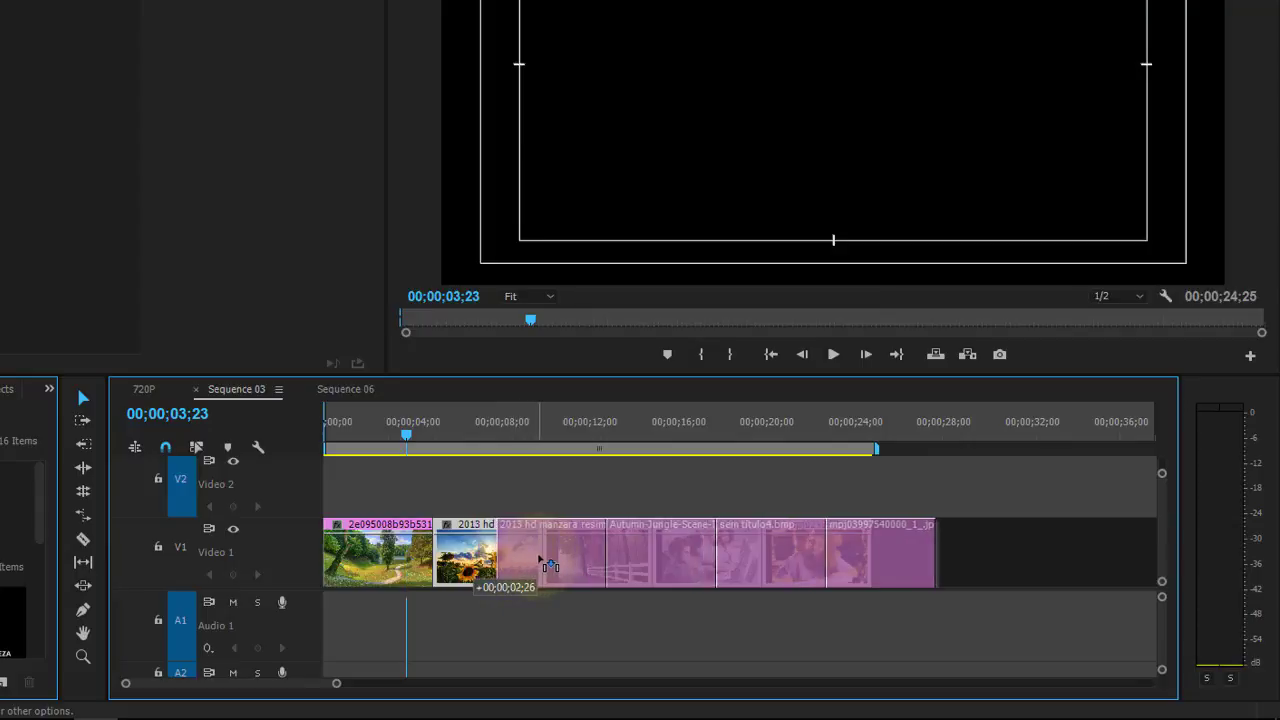
left_click_drag(431, 521, 498, 519)
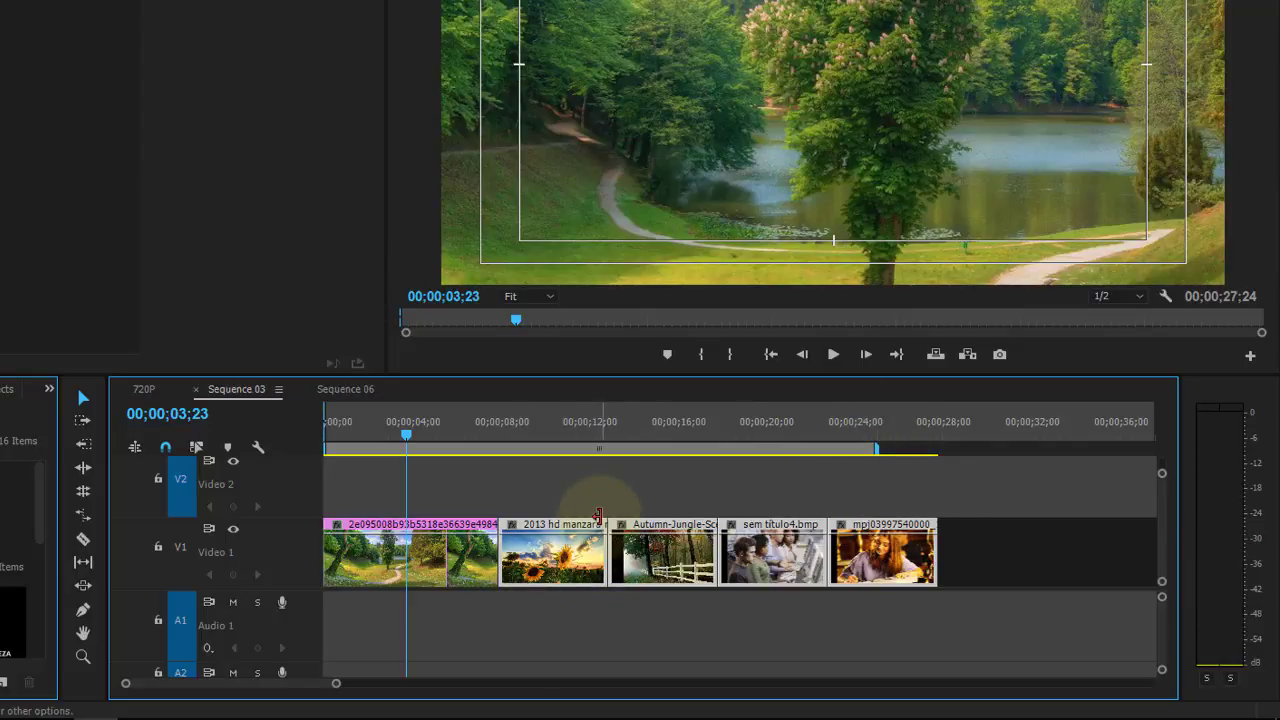
left_click_drag(598, 519, 450, 530)
key("ctrl+z")
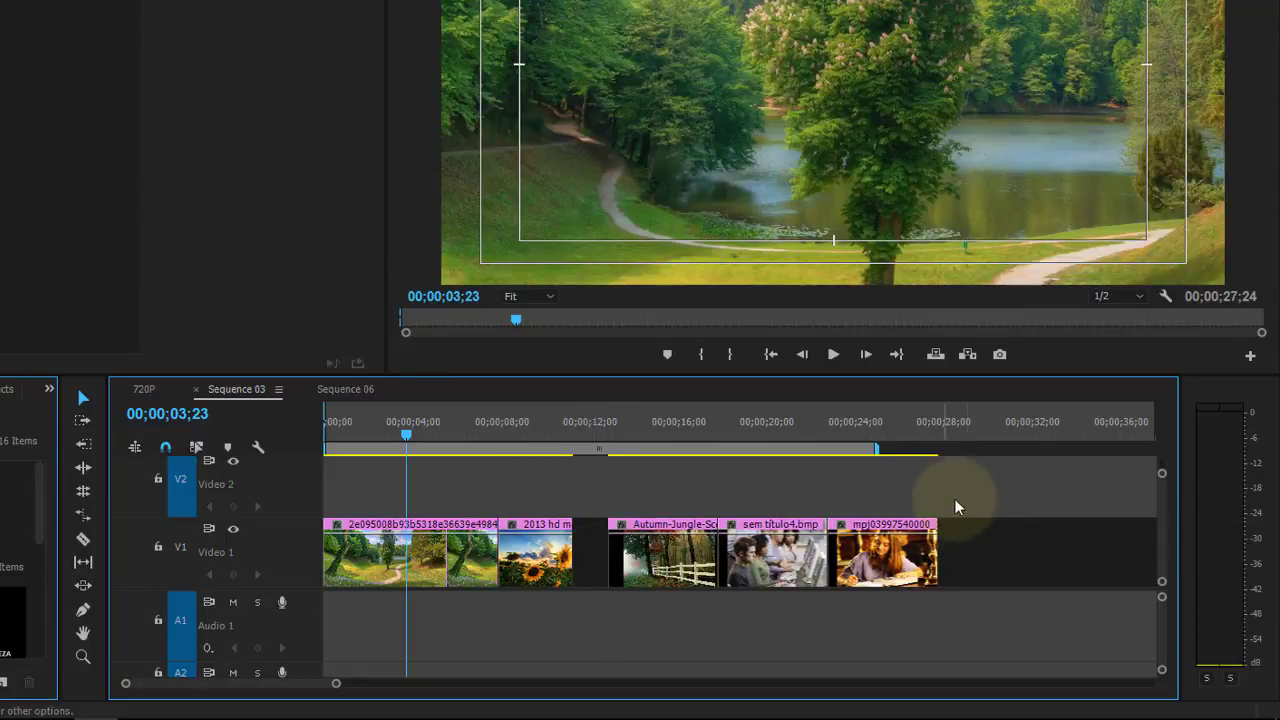
Step: Slide the last three photos left to close the gap, shorten the last photo, and replay from the start
left_click_drag(673, 572, 638, 572)
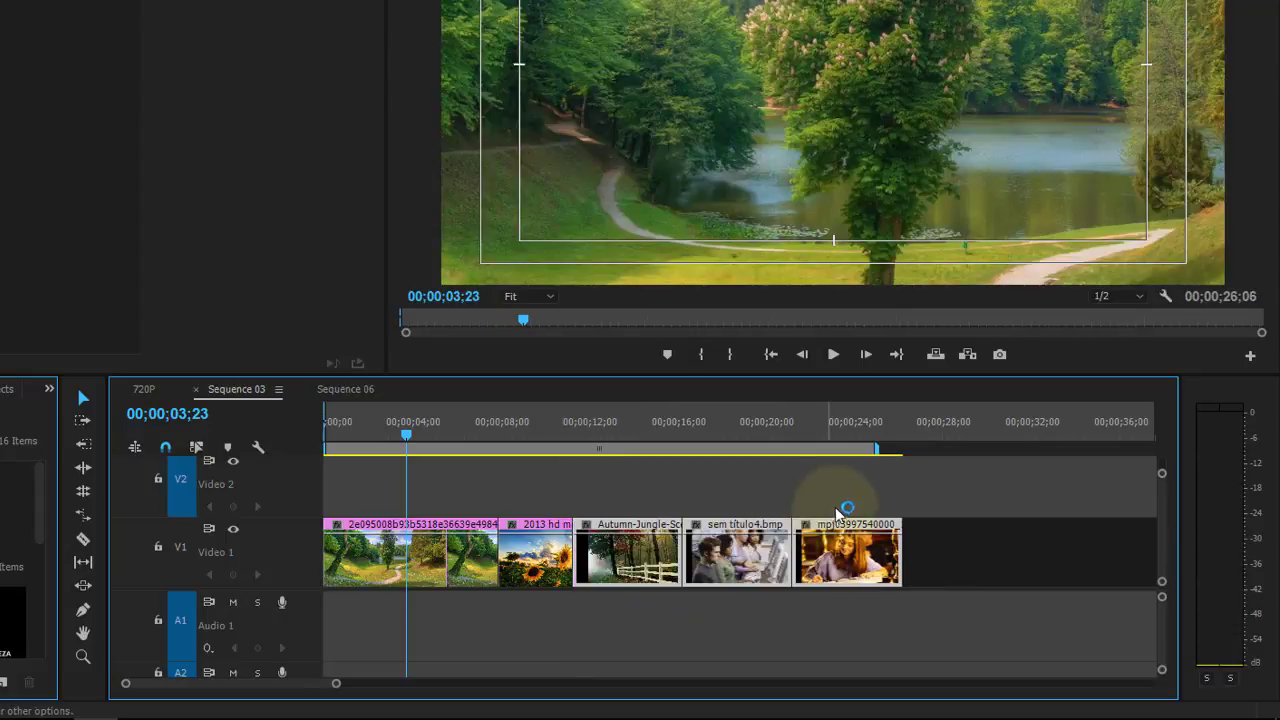
left_click_drag(900, 527, 871, 527)
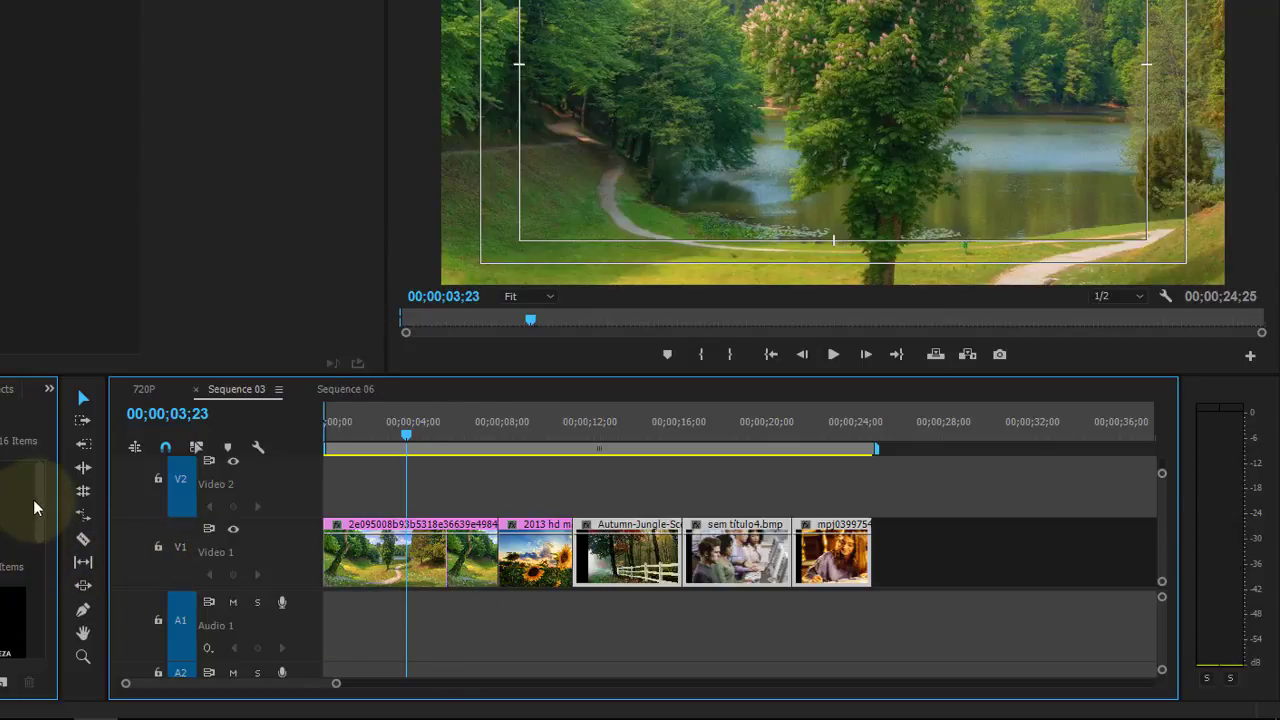
scroll(33, 499, "down", 5)
key("Home")
key("space")
Step: Record a first voice-over take on Audio 1 with speaker volume at 0, then delete it
key("Home")
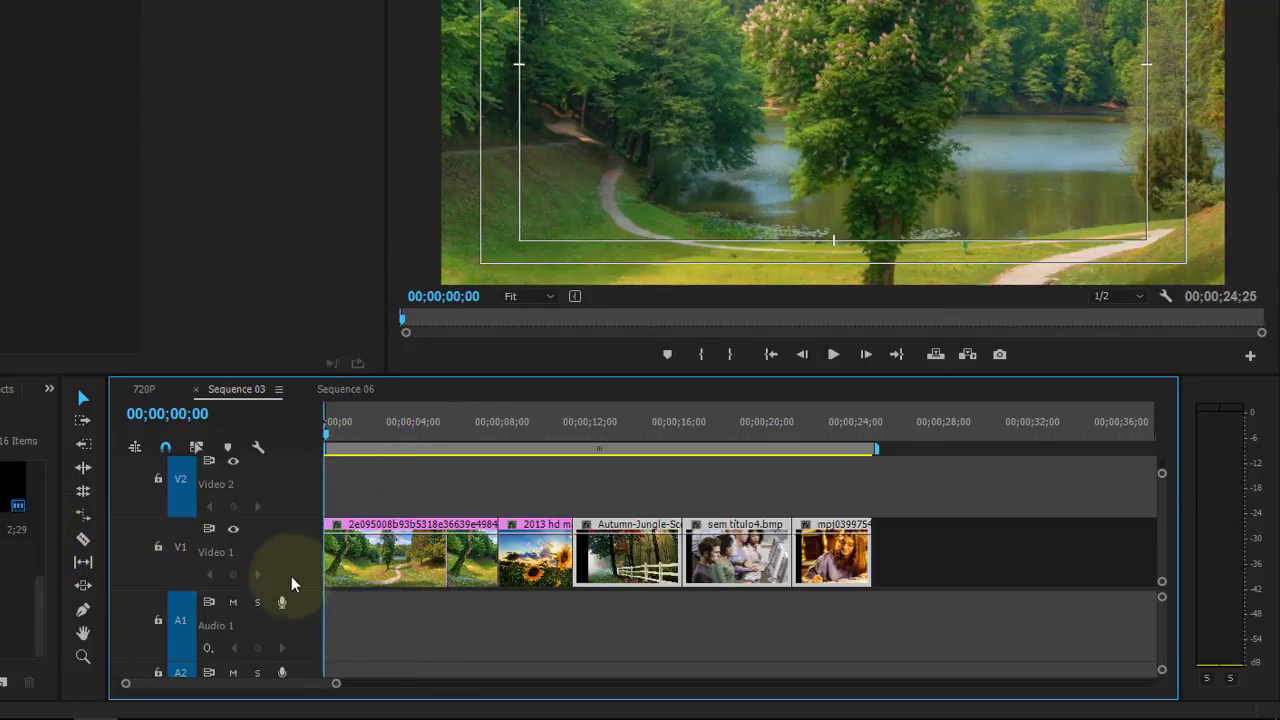
left_click(283, 604)
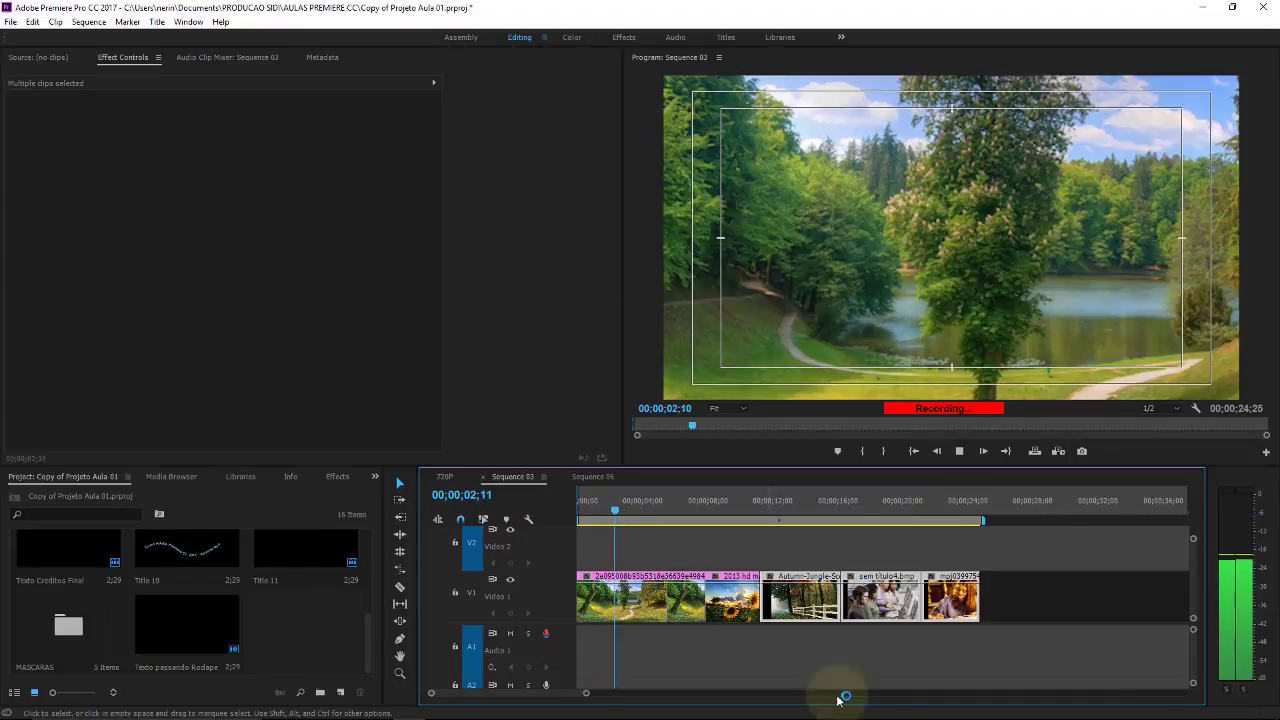
key("super")
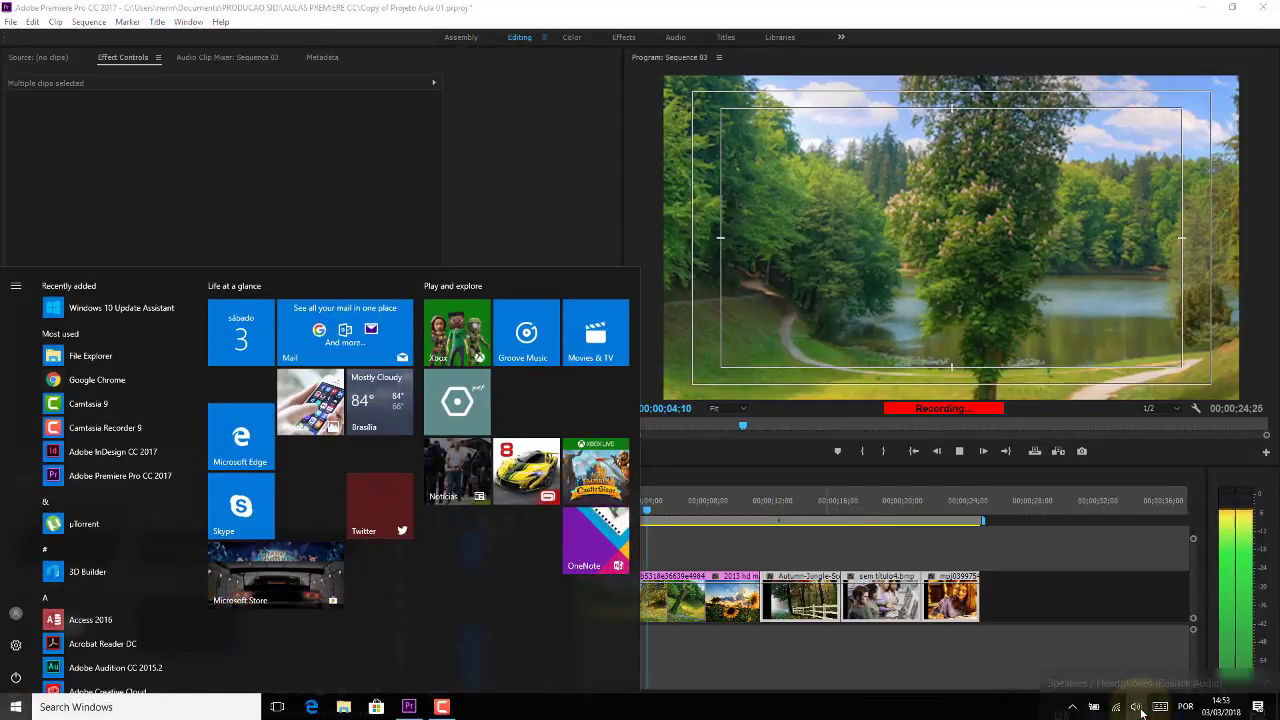
left_click(1136, 707)
left_click_drag(1179, 674, 1050, 660)
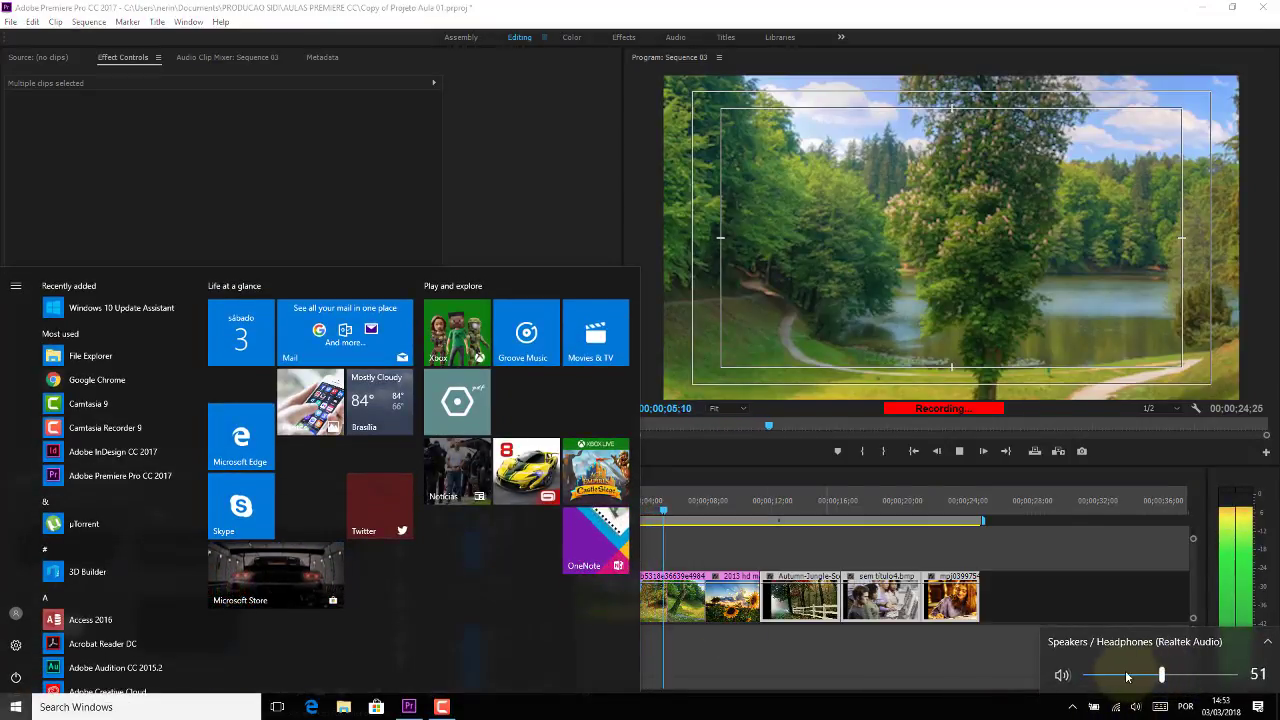
left_click(691, 521)
left_click(697, 516)
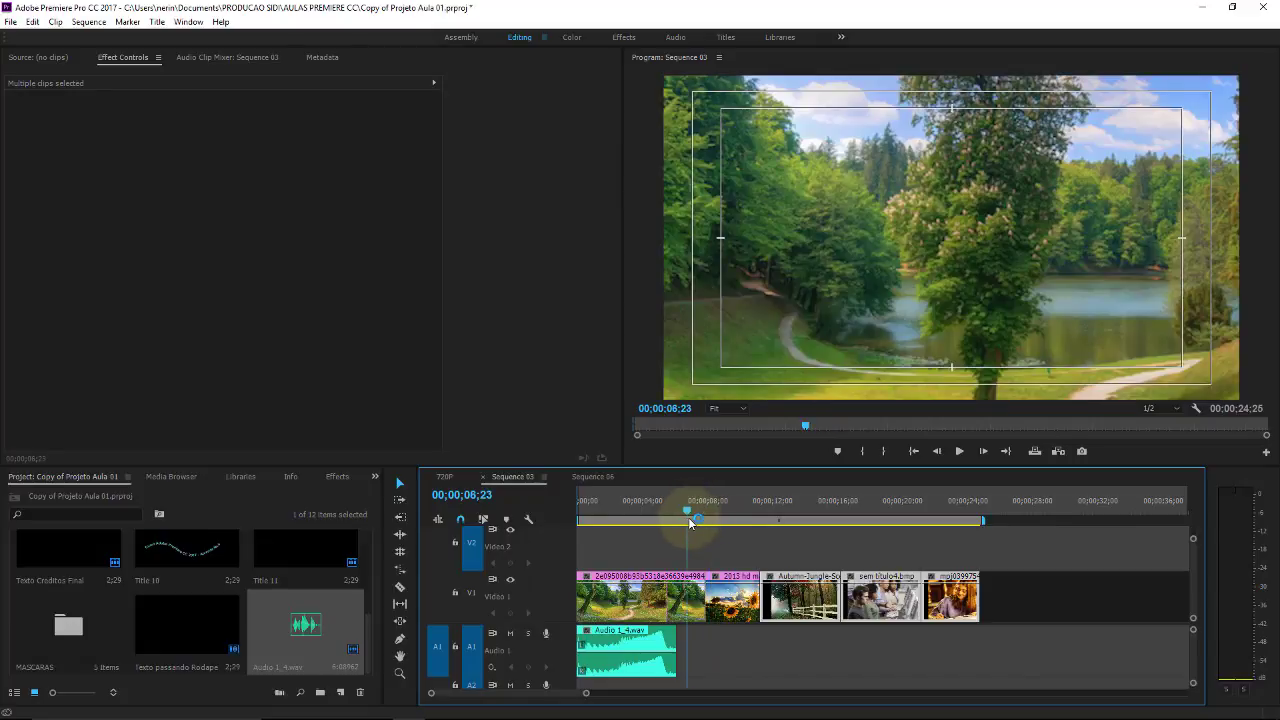
left_click(625, 650)
key("Delete")
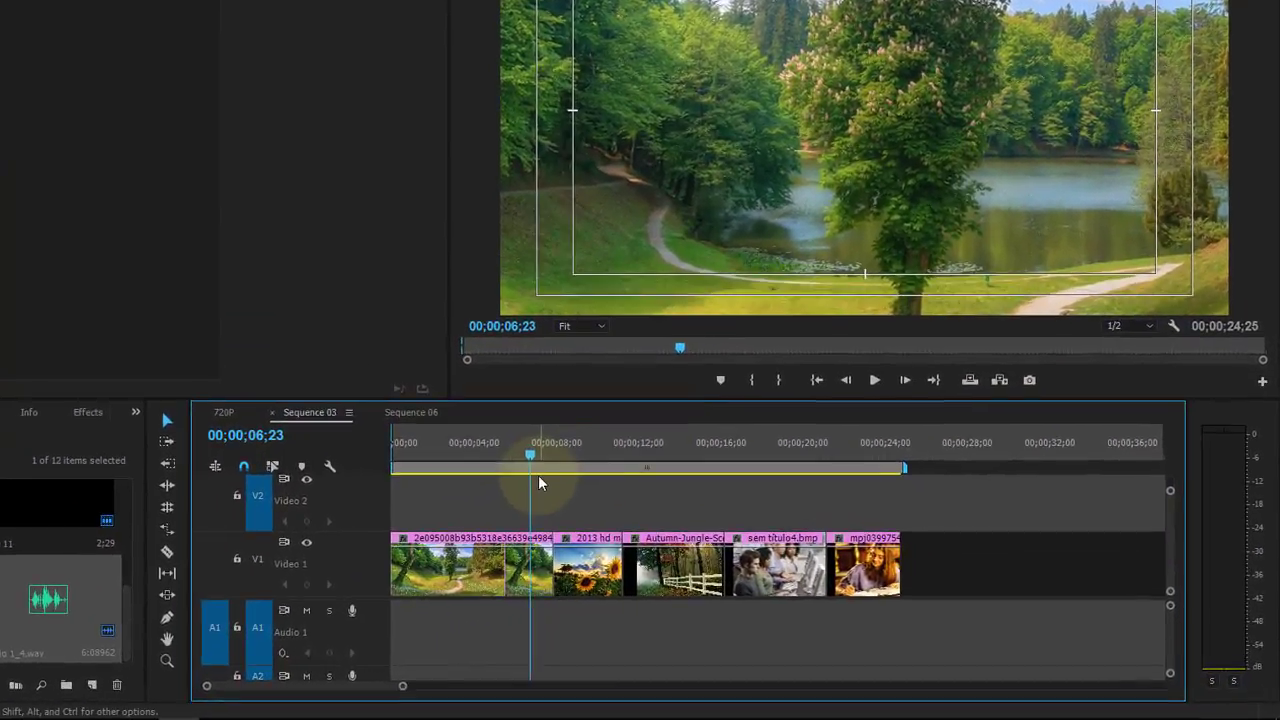
Step: From the sequence start, record a new voice-over take on Audio 1
left_click_drag(538, 482, 393, 455)
left_click(352, 610)
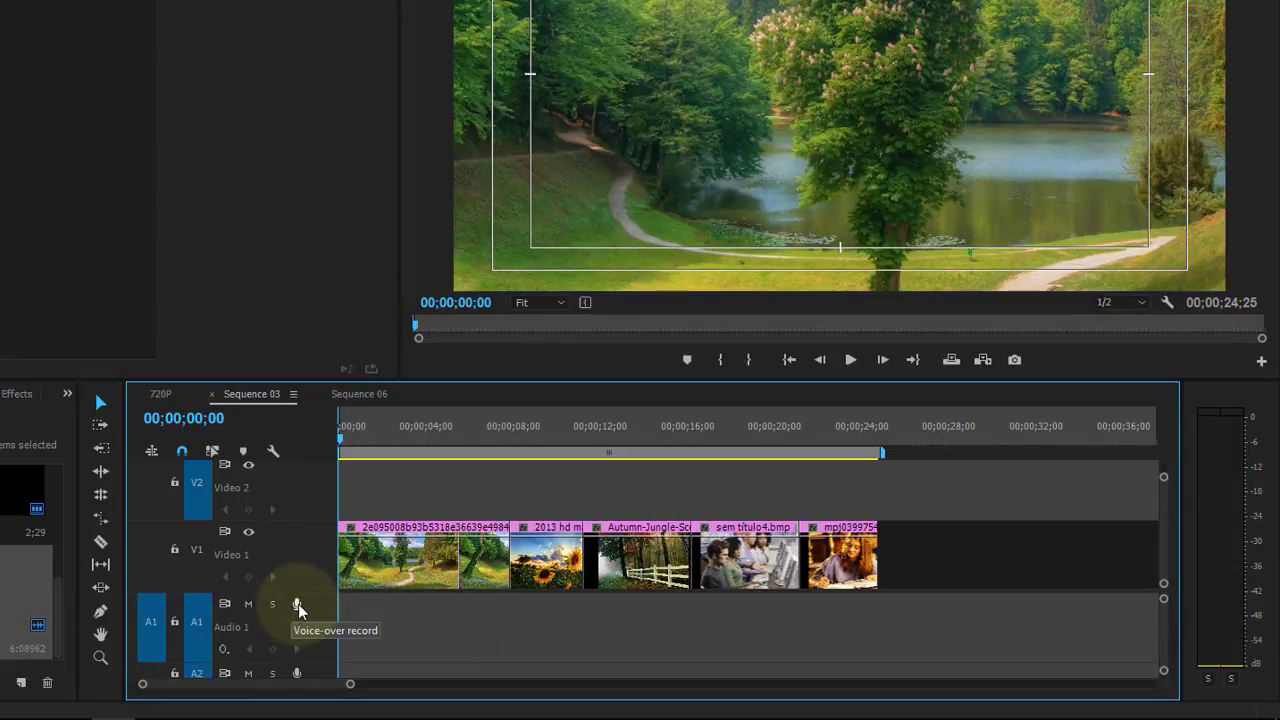
left_click(298, 603)
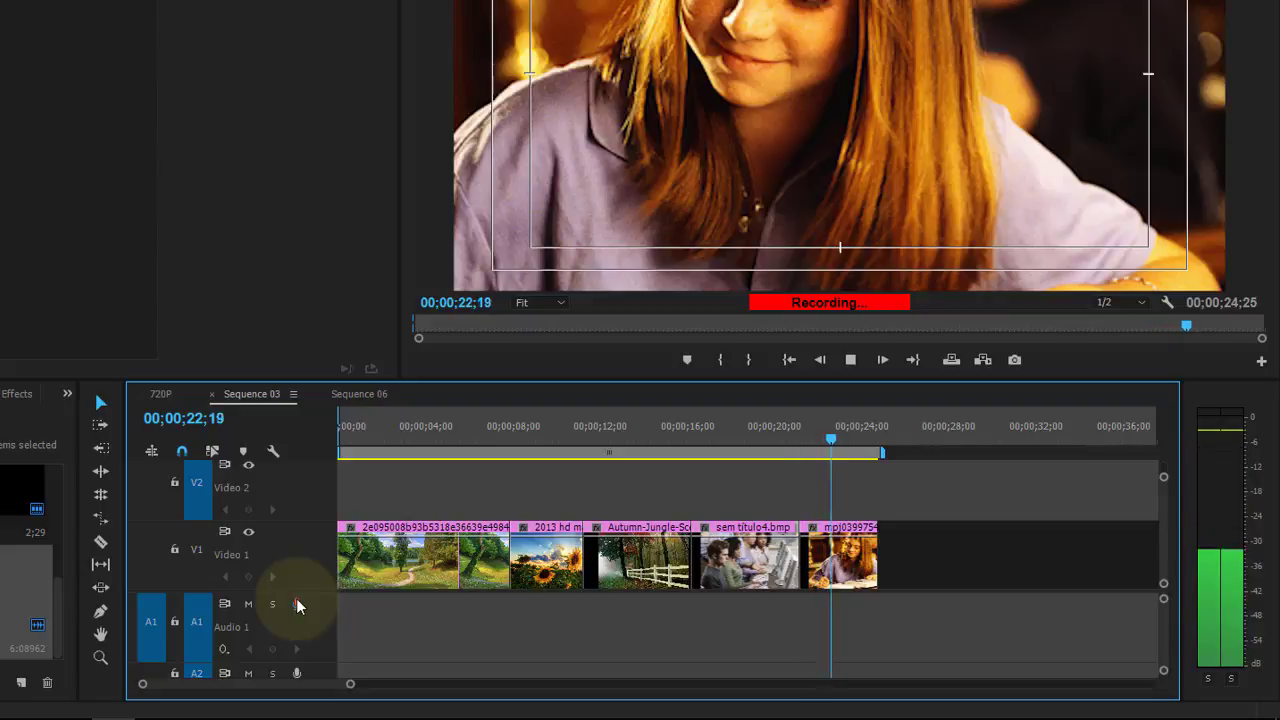
left_click(296, 600)
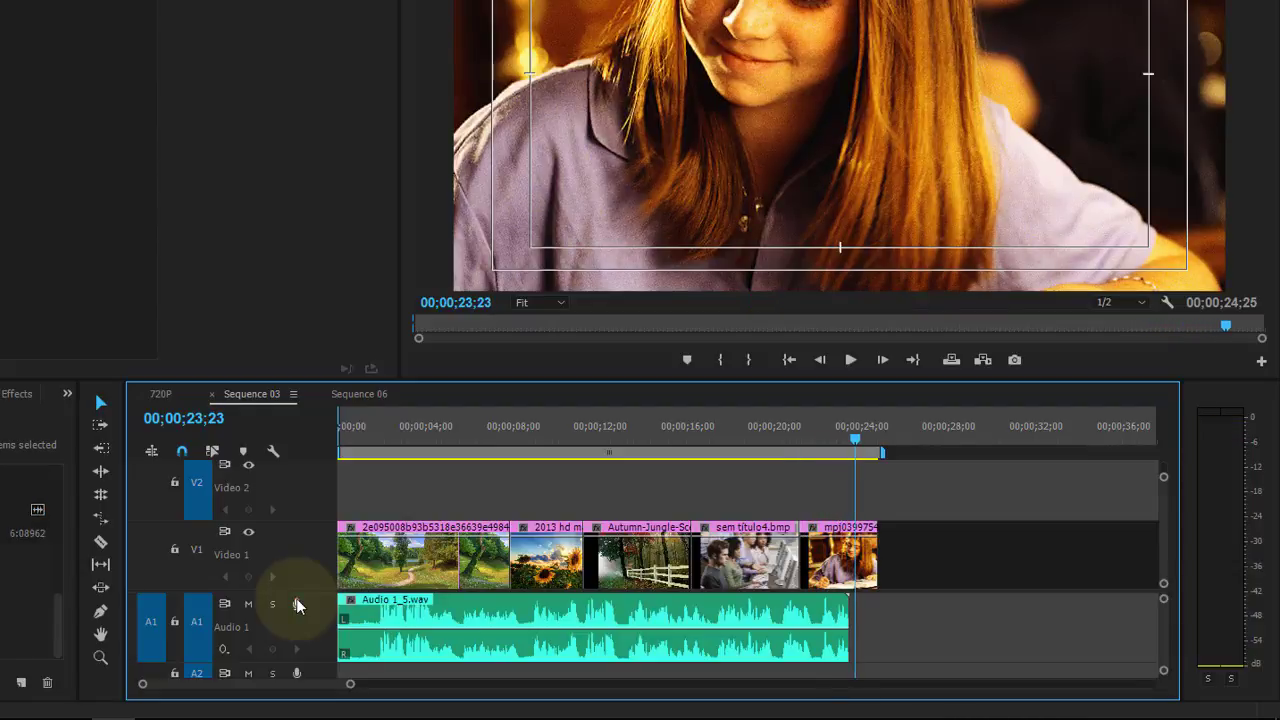
Step: Trim the Audio 1_5.wav start to 00;00;01;19, raise speaker volume to 63, and listen
left_click_drag(474, 443, 375, 421)
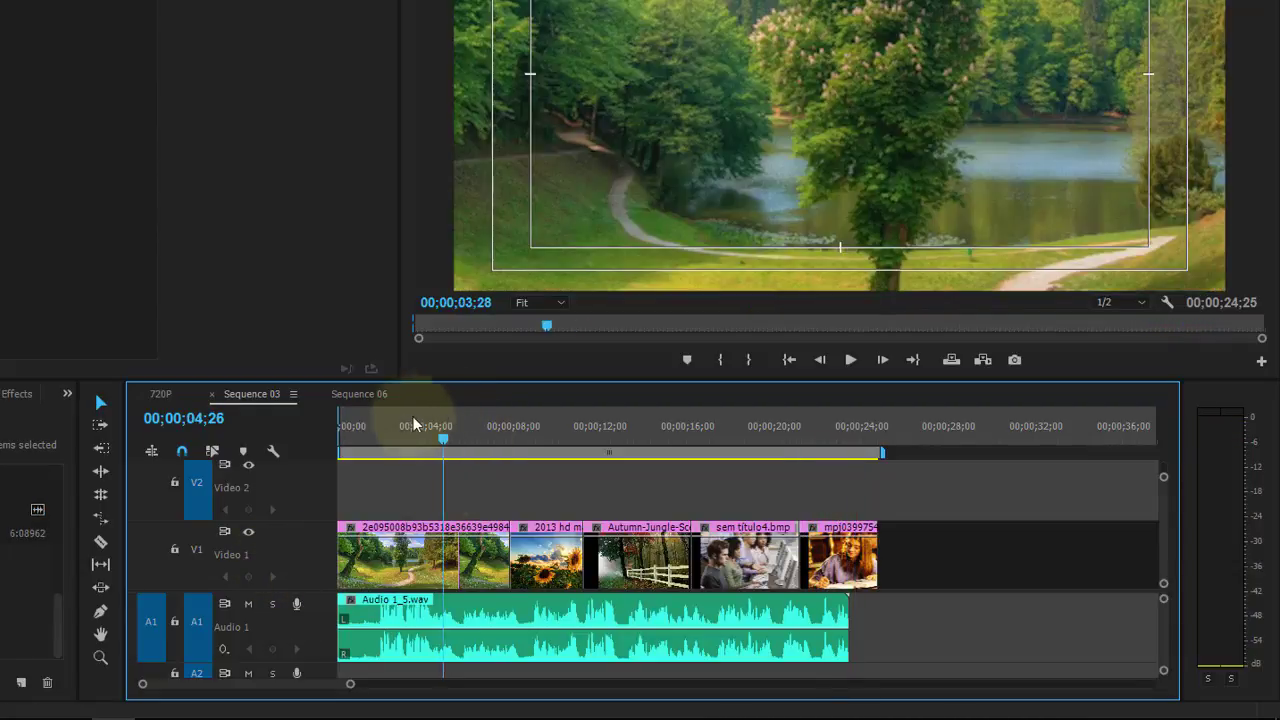
left_click(396, 620)
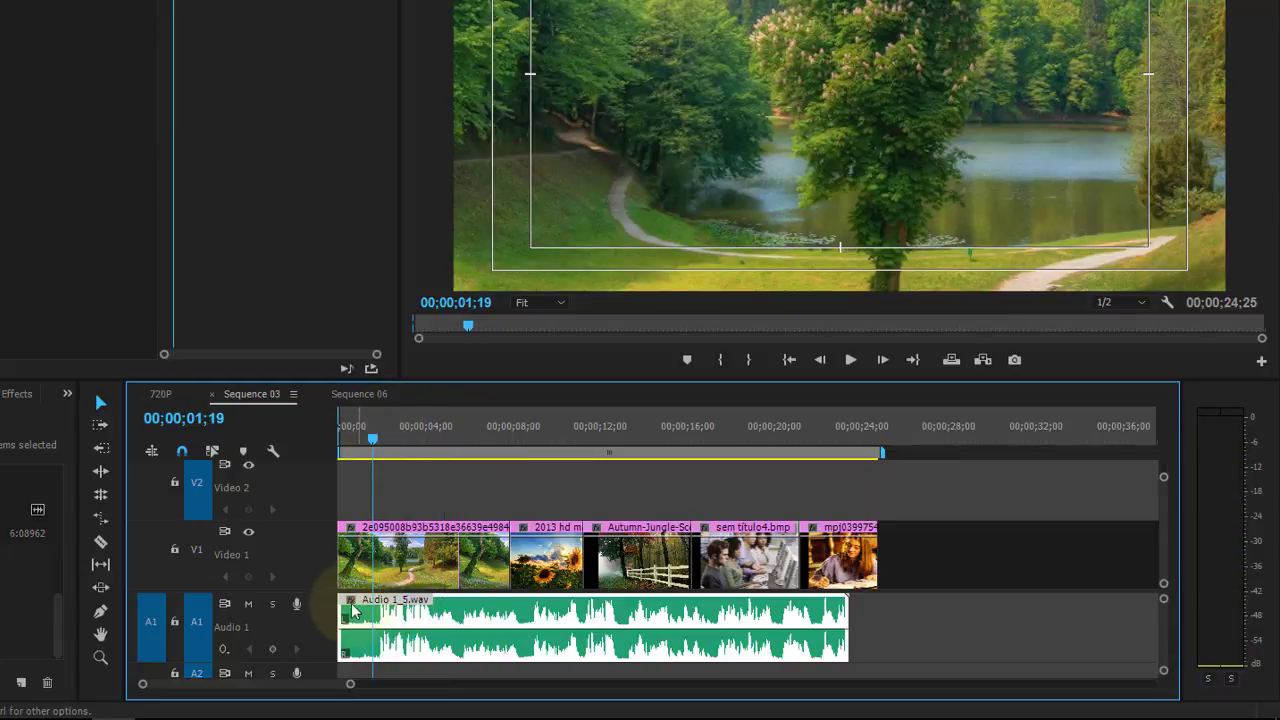
left_click_drag(340, 606, 374, 606)
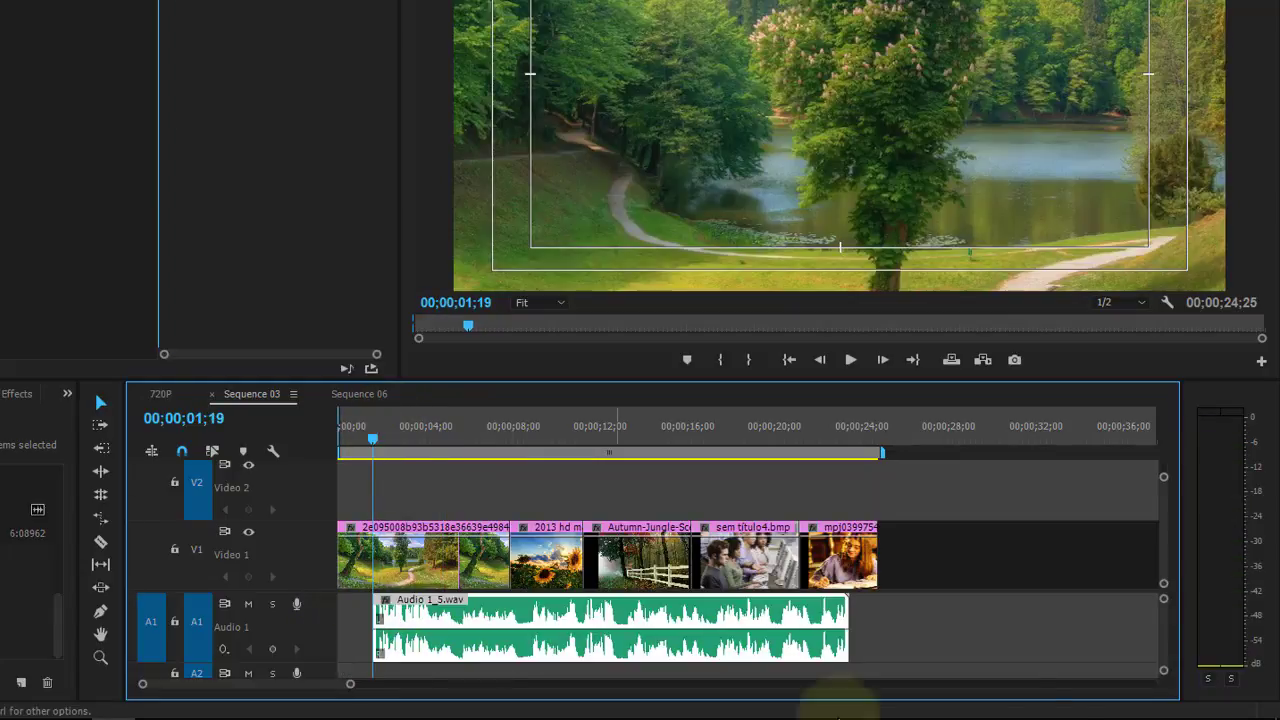
left_click(1087, 702)
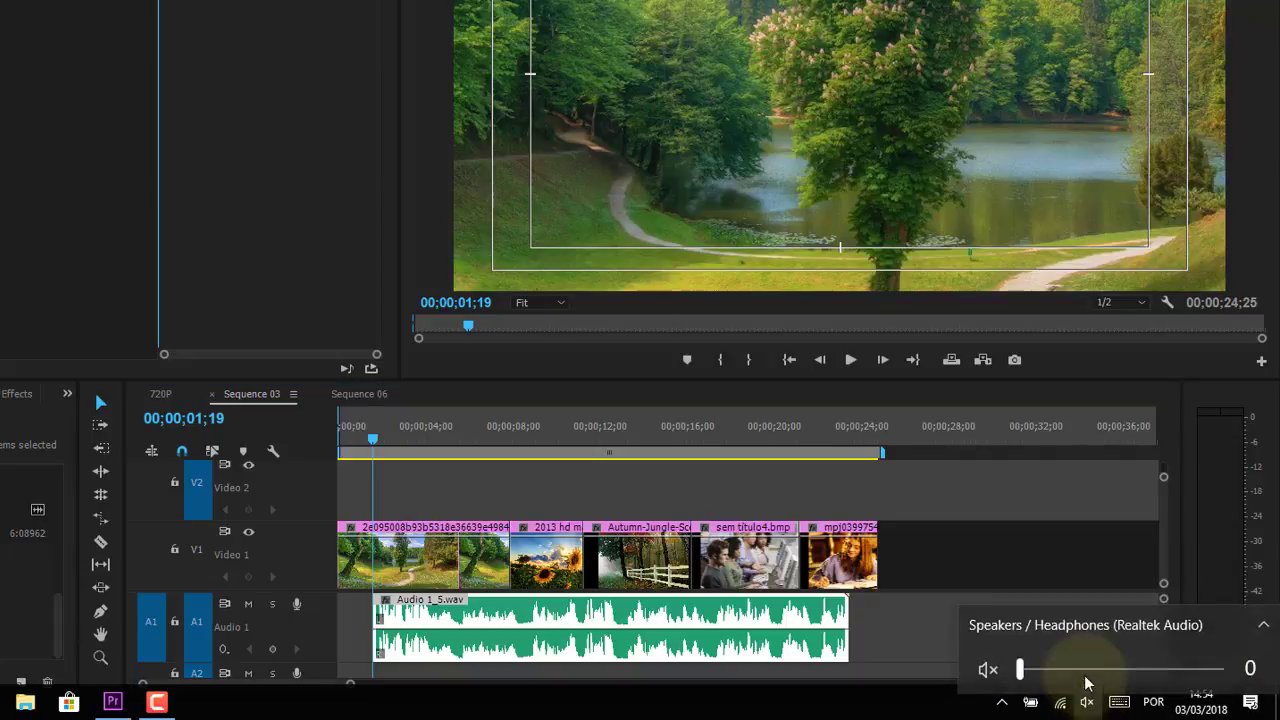
left_click_drag(1038, 663, 1148, 660)
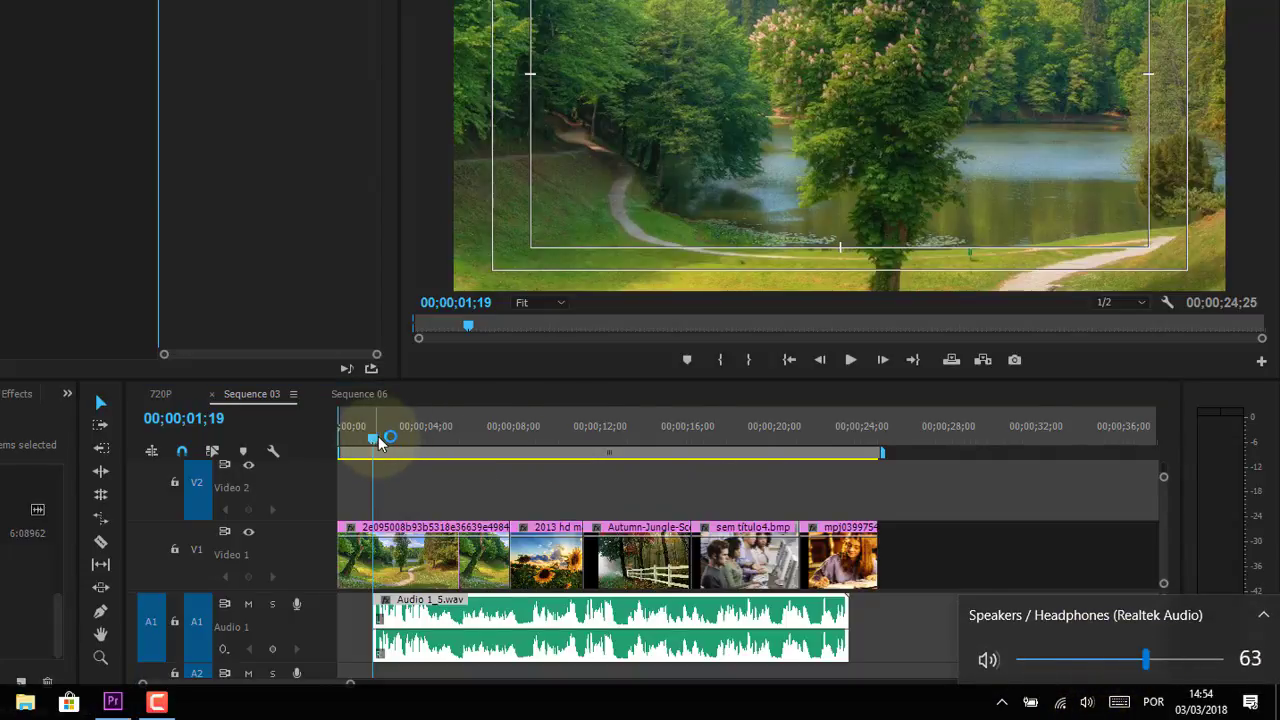
left_click(376, 440)
key("space")
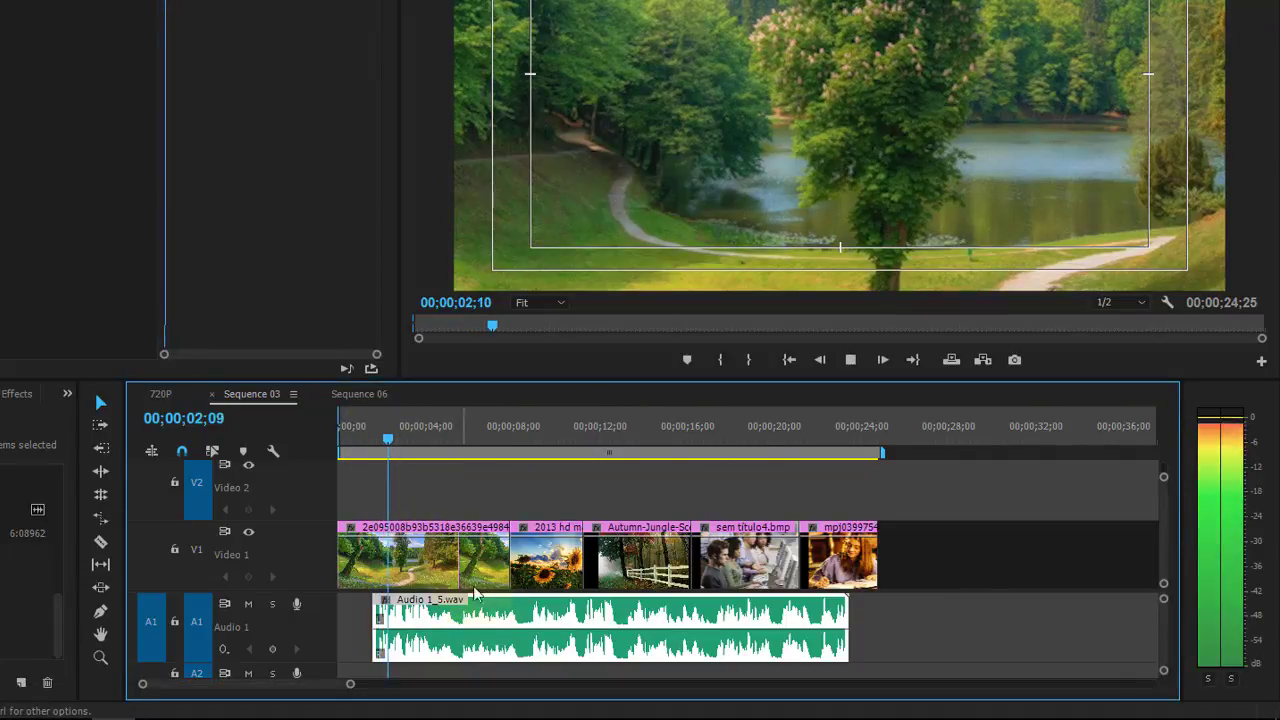
key("space")
Step: Move the voice-over to the sequence start and trim a bit more silence off its start
left_click_drag(476, 624, 441, 632)
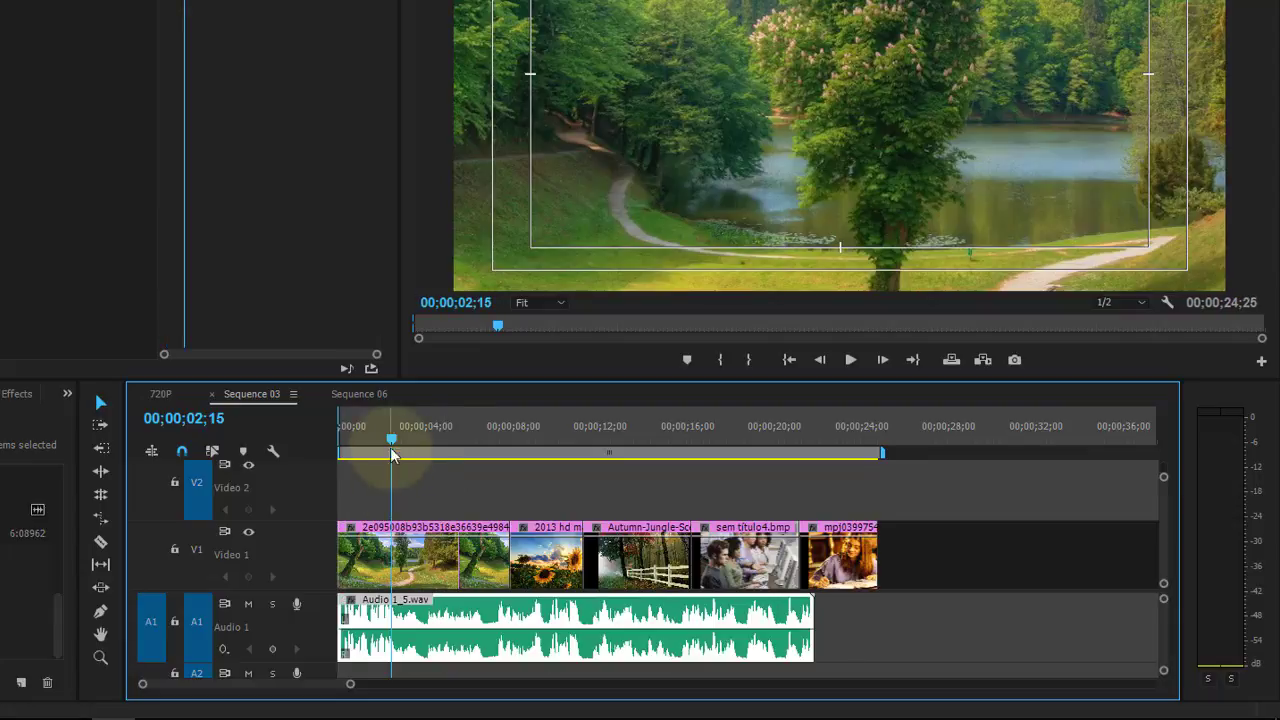
left_click(345, 428)
key("space")
key("space")
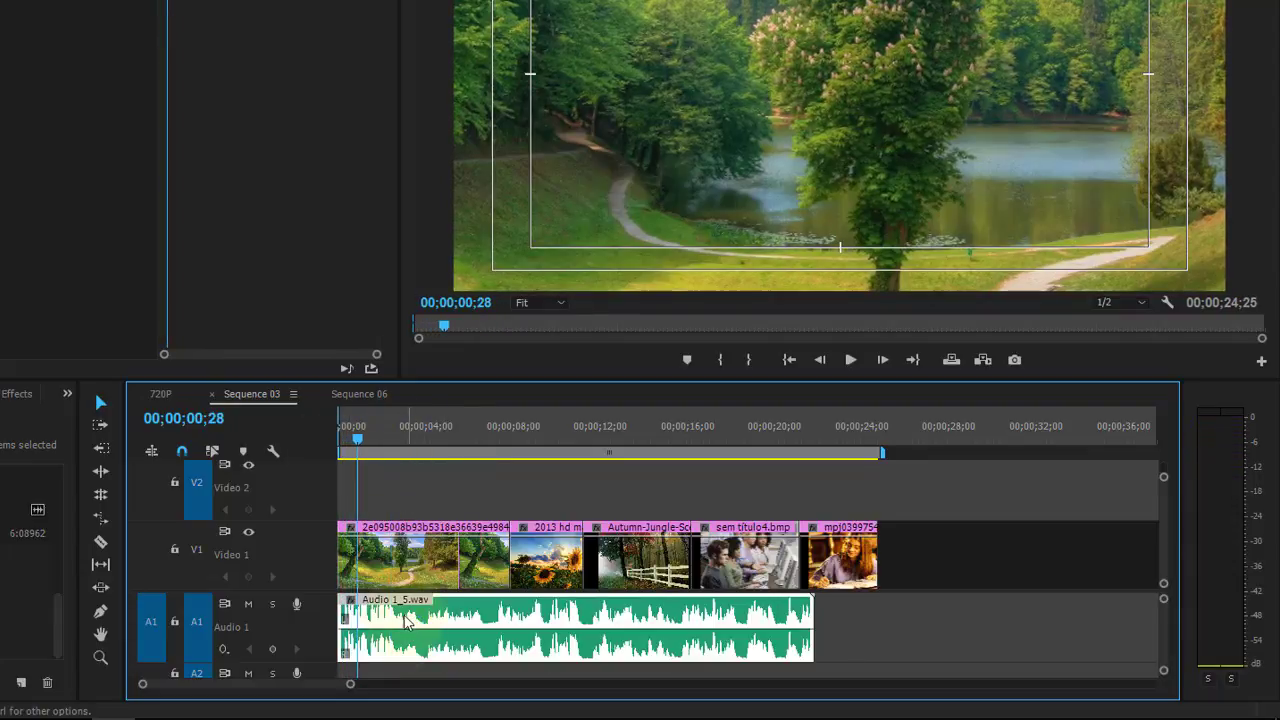
left_click(350, 612)
left_click_drag(350, 612, 358, 612)
key("space")
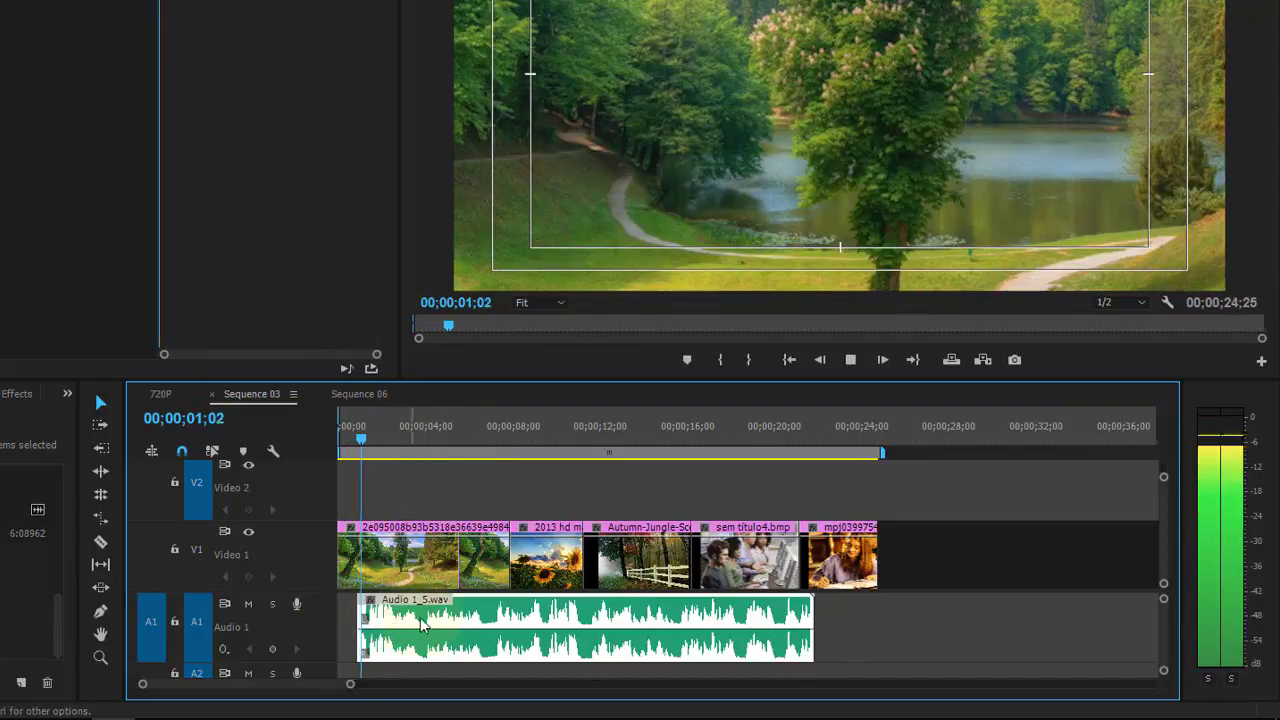
key("space")
left_click(366, 428)
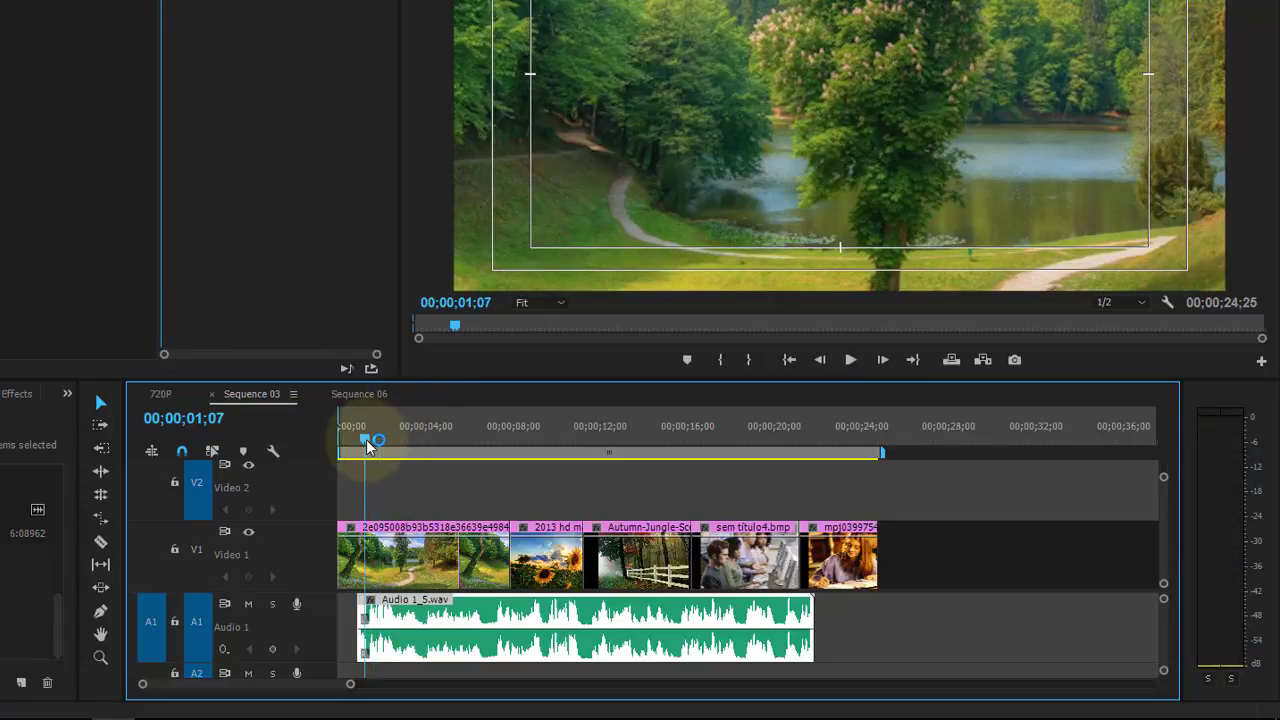
key("space")
key("space")
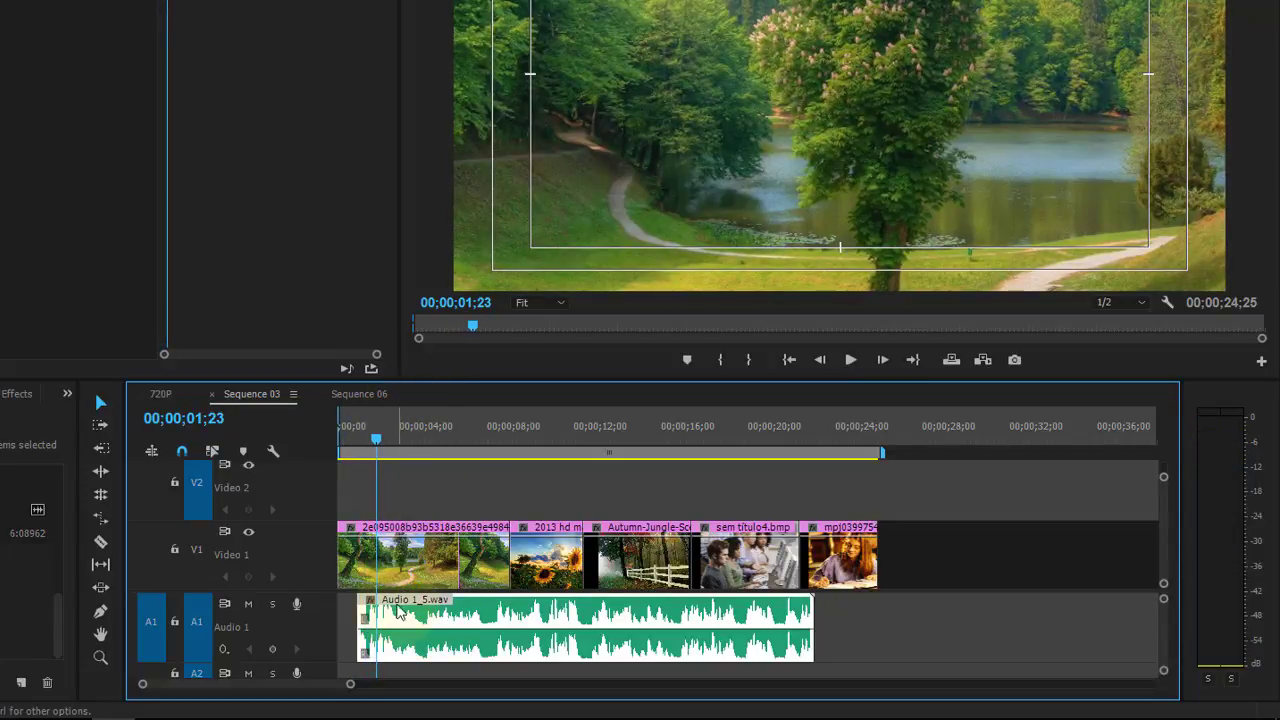
Step: Zoom in on the opening and trim 13 more frames off the voice-over's start
key("equal")
key("equal")
key("equal")
left_click(508, 436)
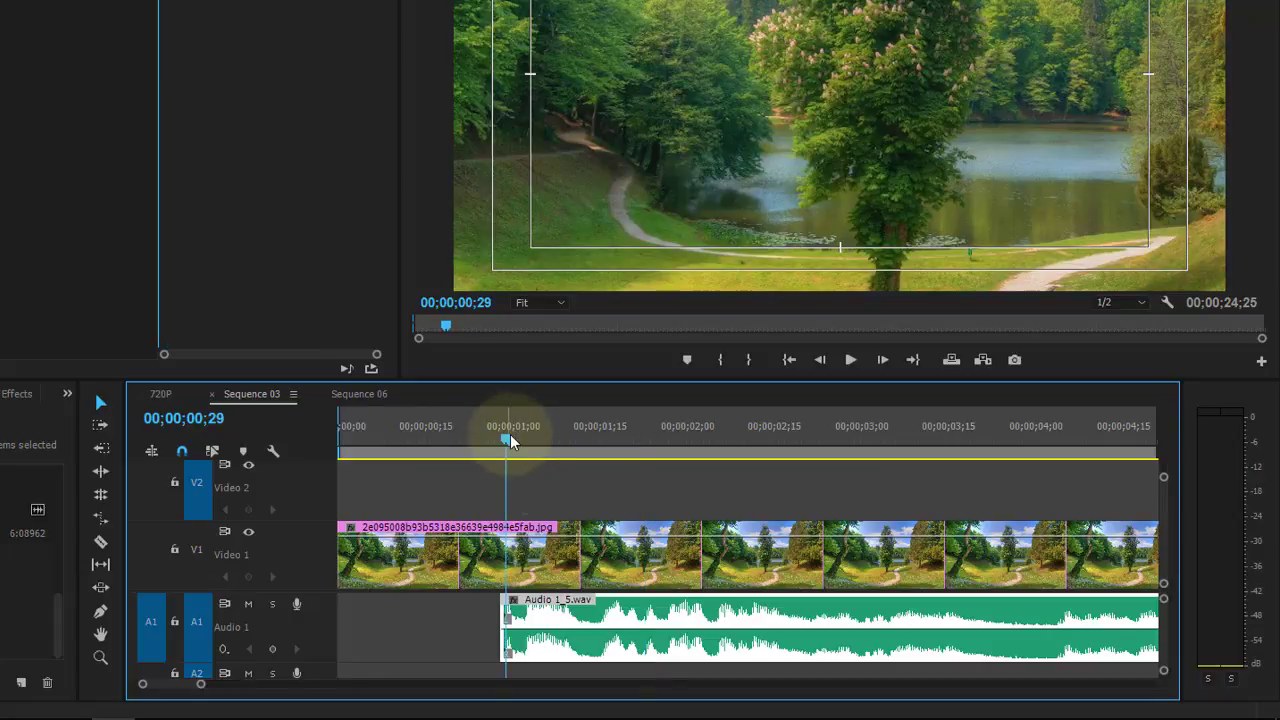
key("space")
key("space")
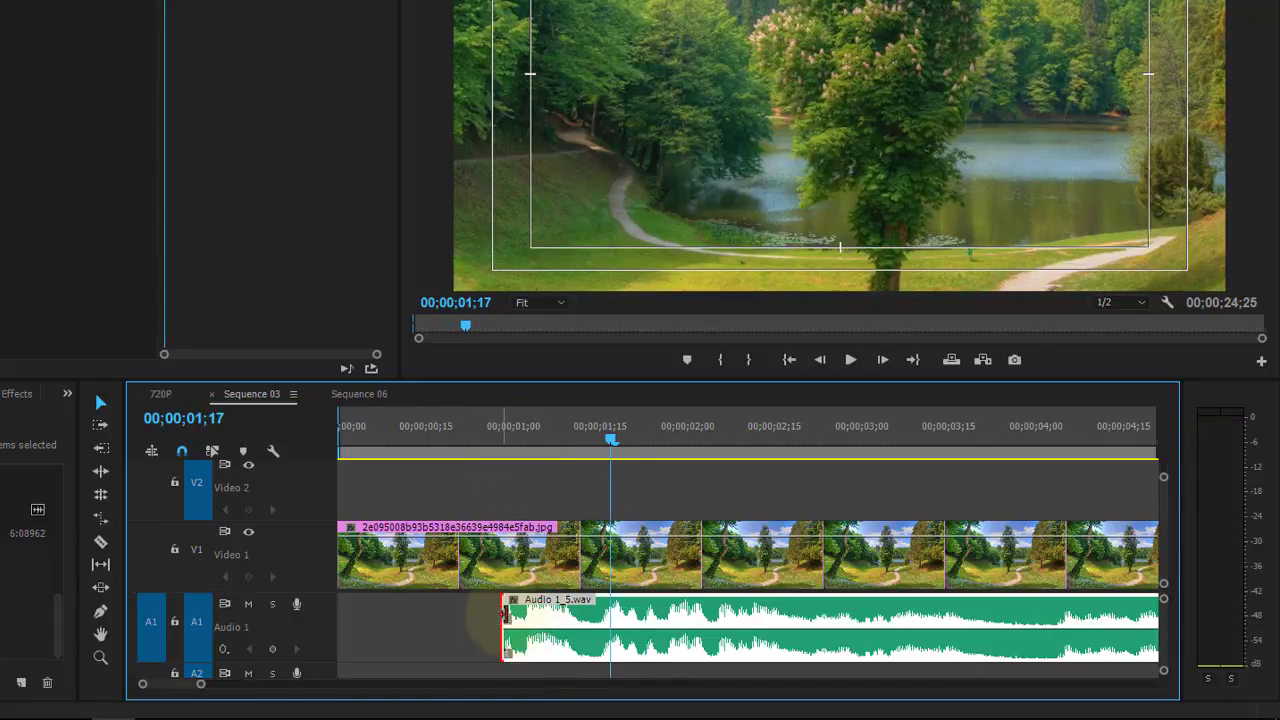
mouse_move(506, 613)
left_mouse_down()
mouse_move(584, 599)
mouse_move(440, 585)
left_mouse_up()
Step: Finish the voice-over trim and play the sequence from the start with the timeline zoomed out
left_click(290, 425)
key("Home")
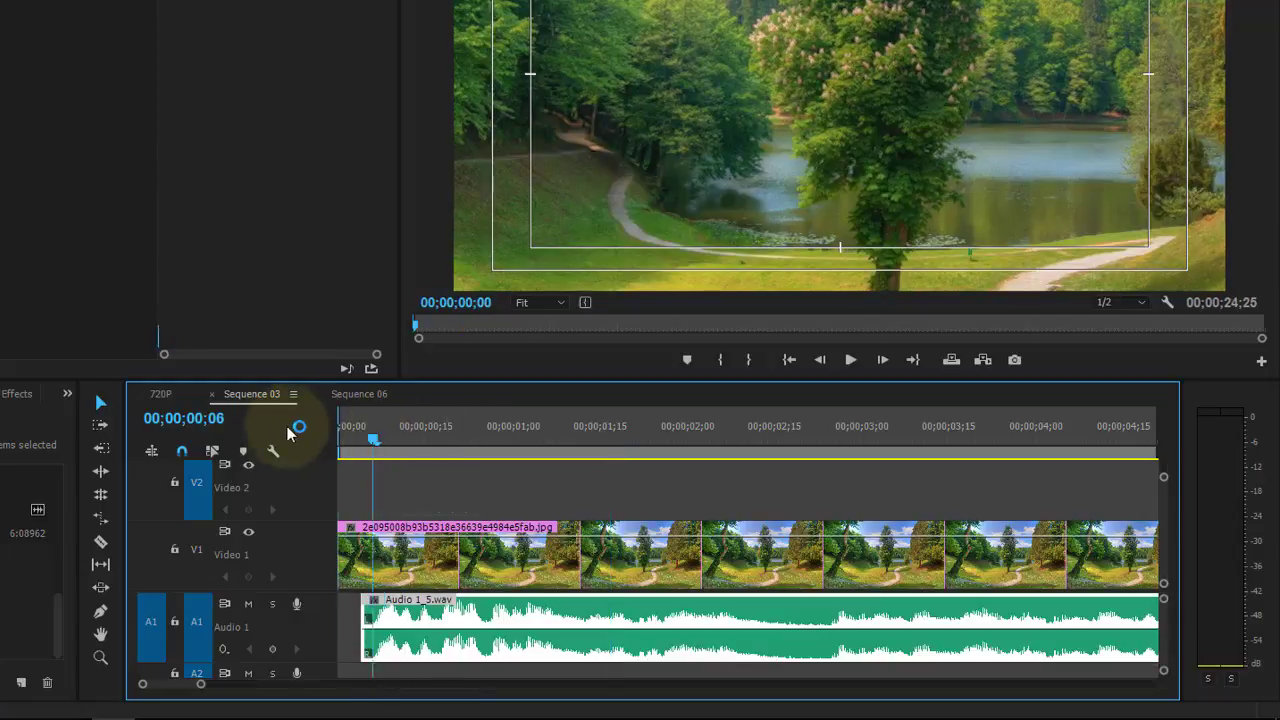
key("space")
key("minus")
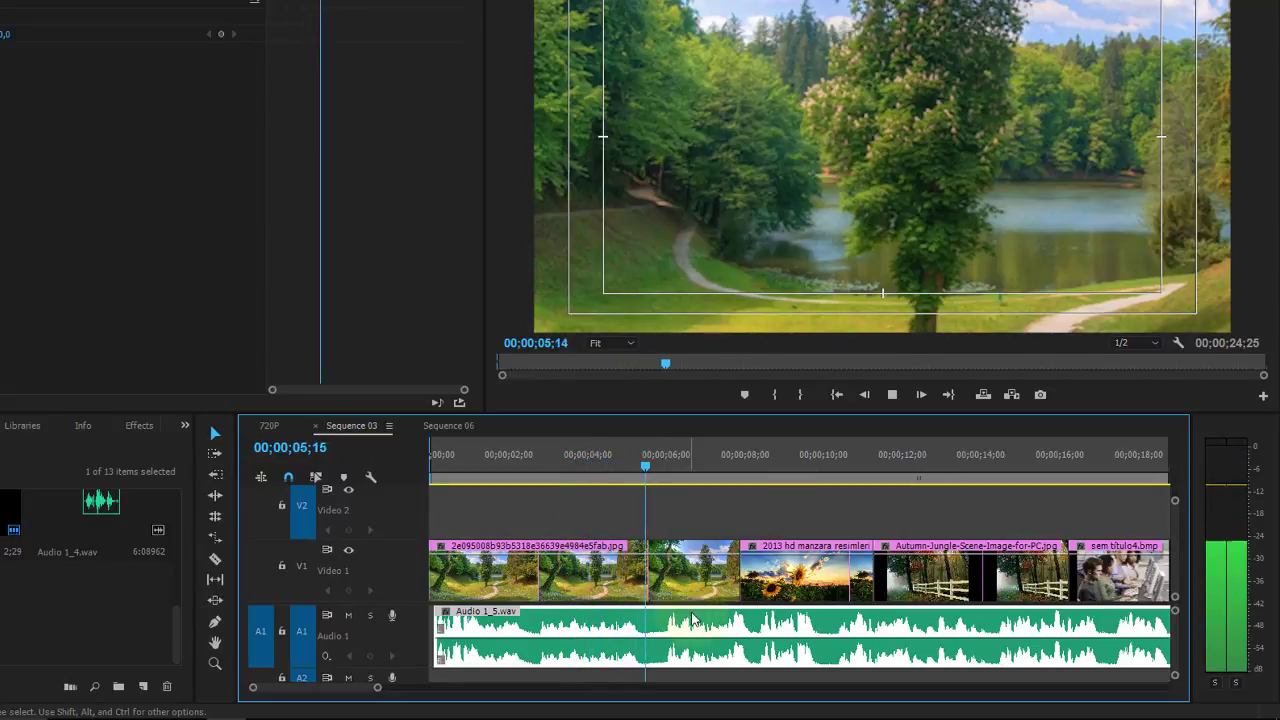
key("space")
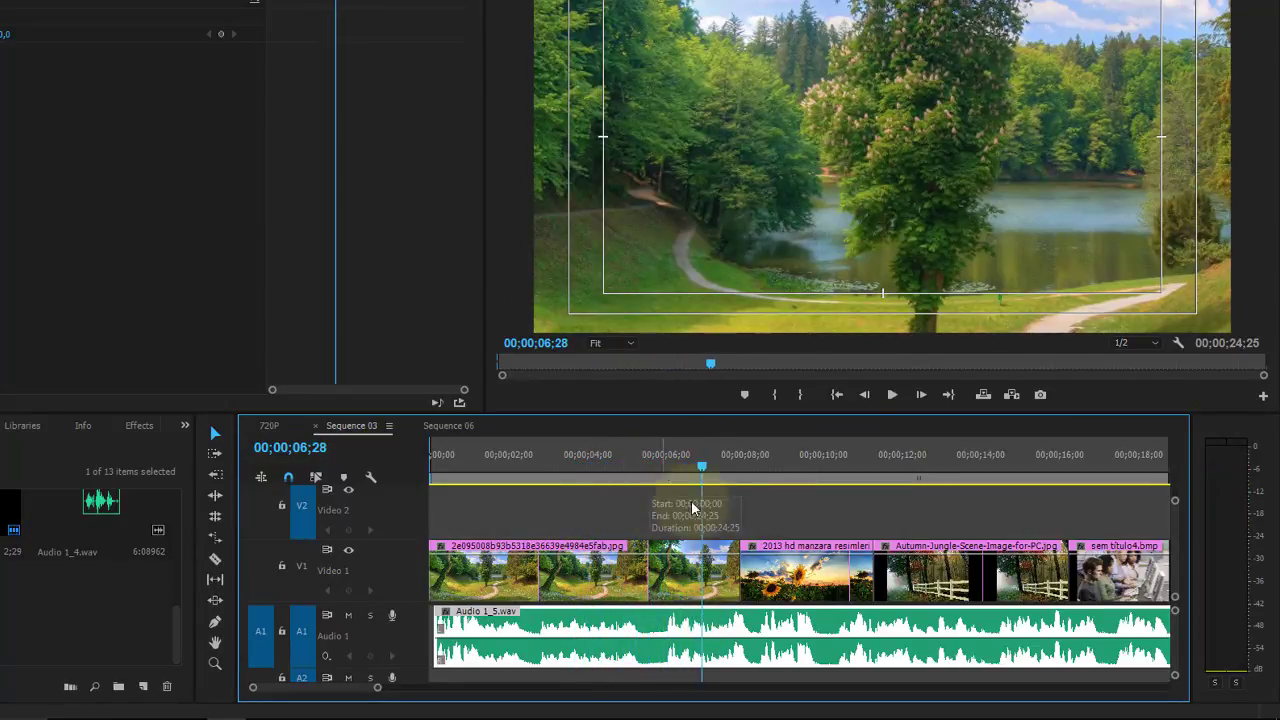
Step: Trim the first forest photo to end at 00;00;05;29 and slide the later photos left
left_click_drag(697, 470, 664, 466)
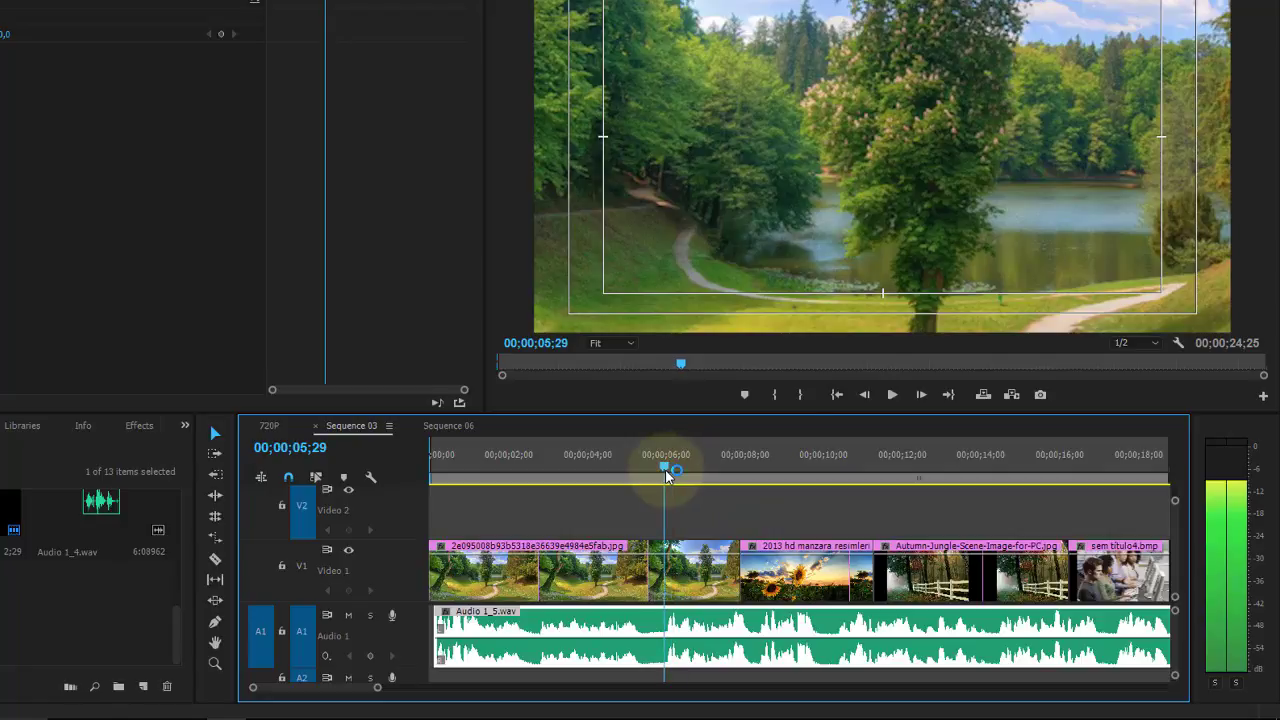
left_click(698, 583)
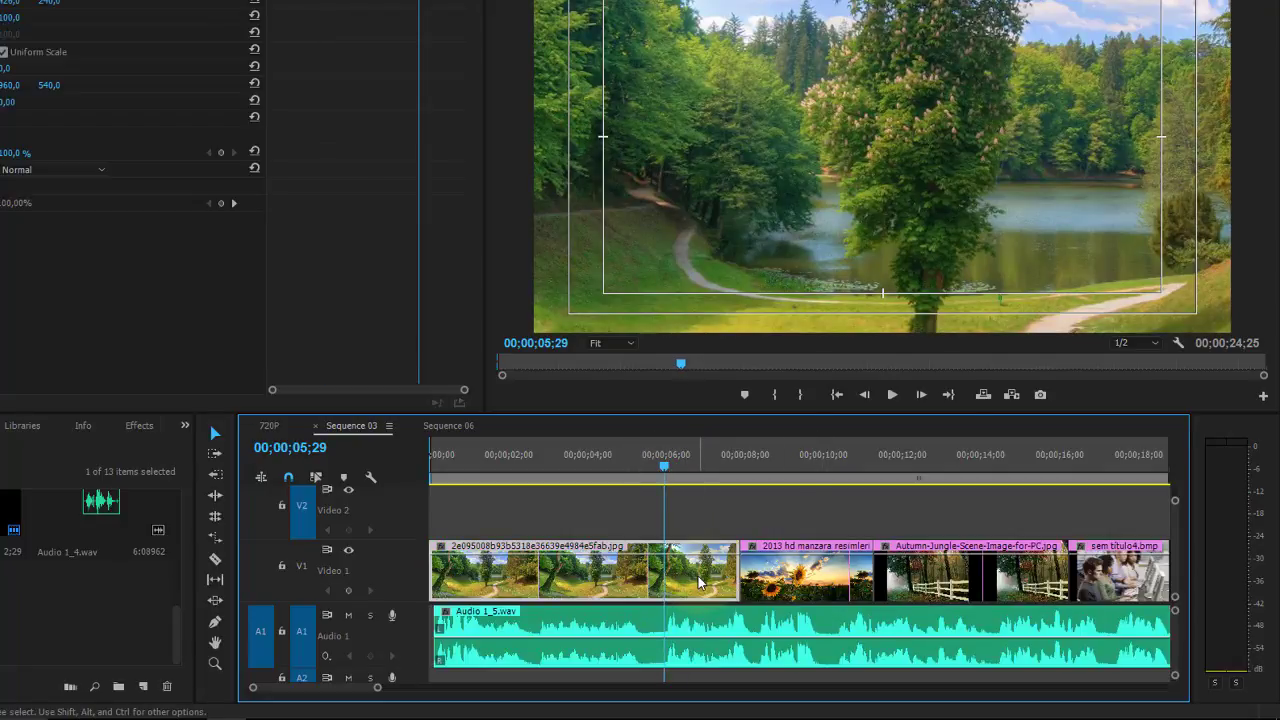
left_click_drag(737, 575, 664, 570)
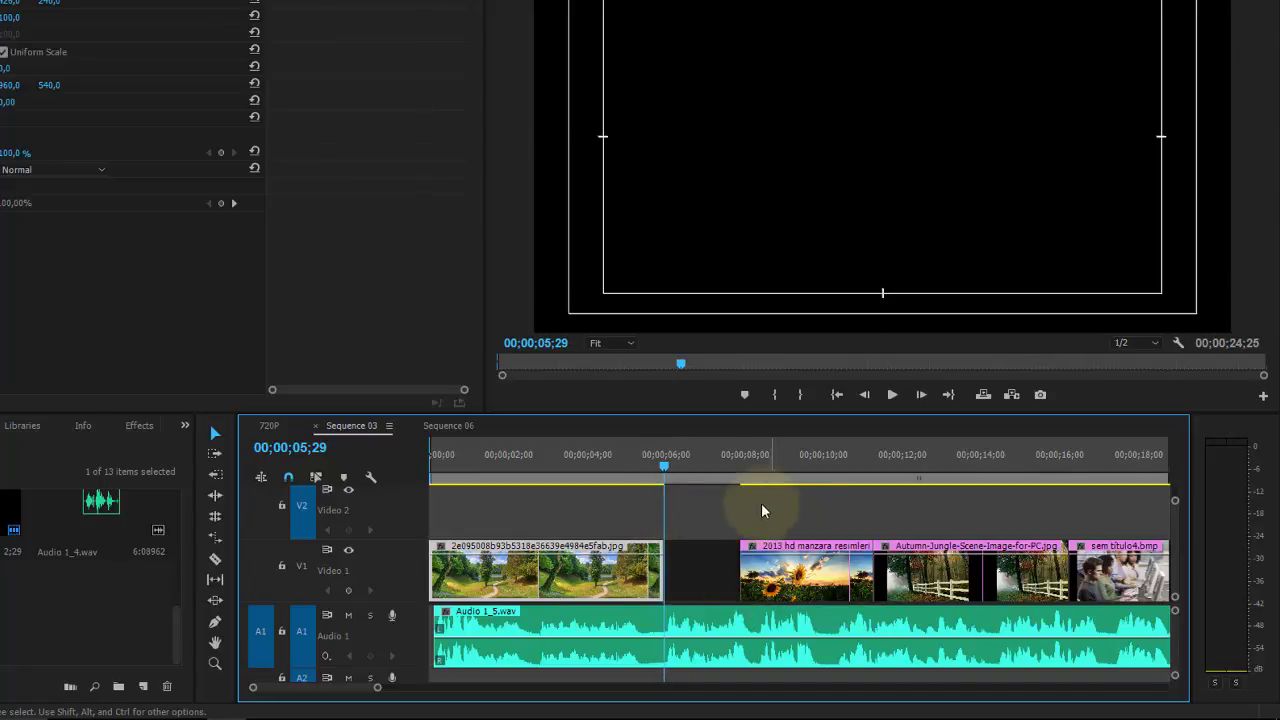
mouse_move(1110, 535)
left_mouse_down()
mouse_move(825, 572)
mouse_move(739, 568)
left_mouse_up()
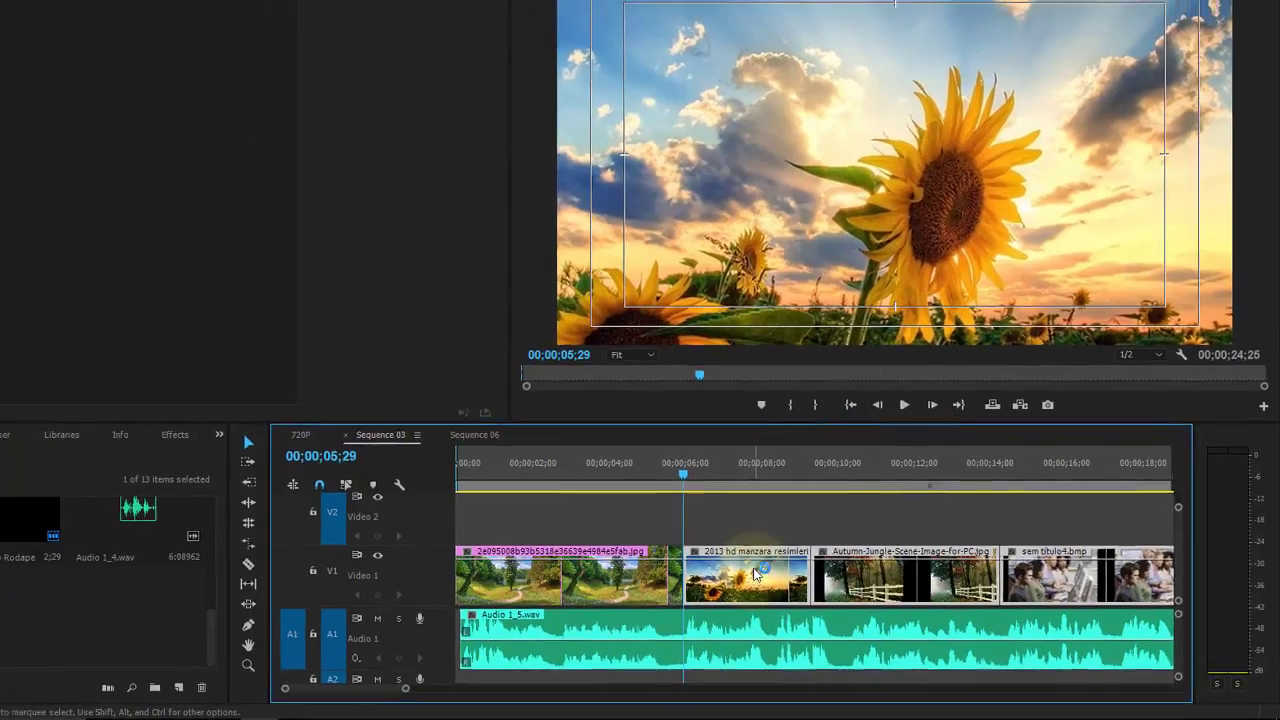
key("minus")
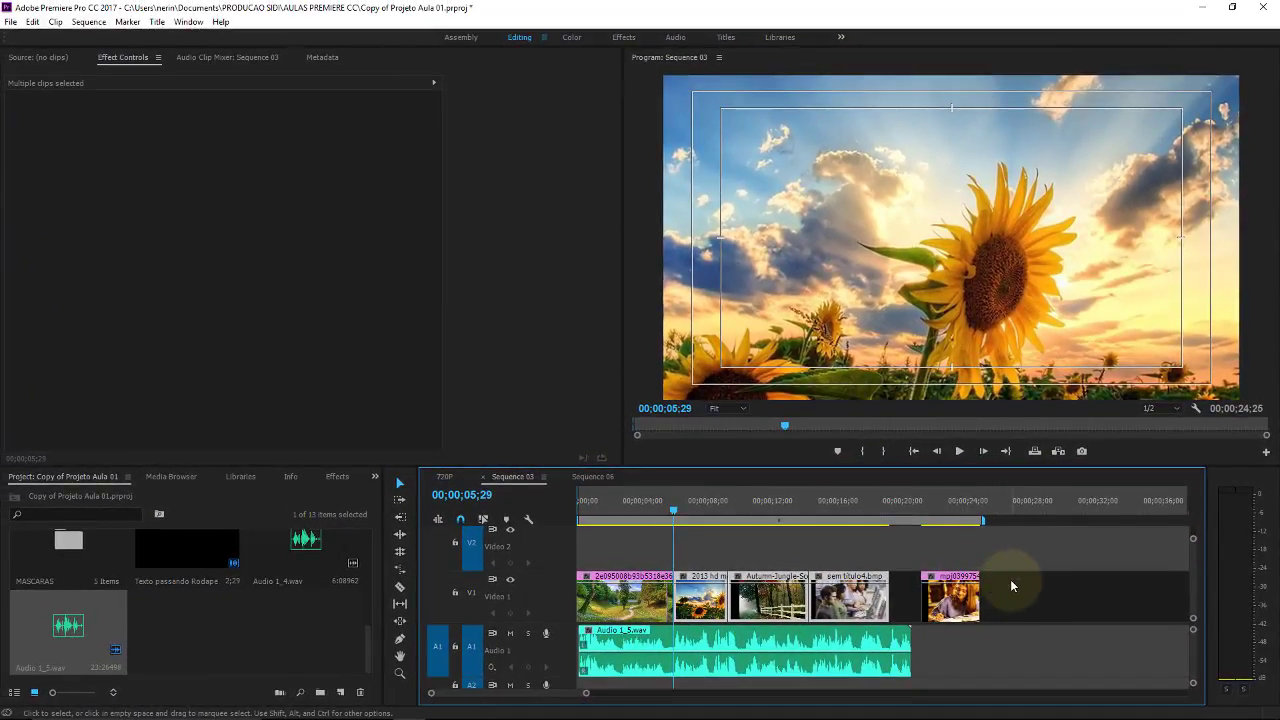
Step: Undo the move, then roll the forest/sunflower cut earlier to the playhead and check it
key("ctrl+z")
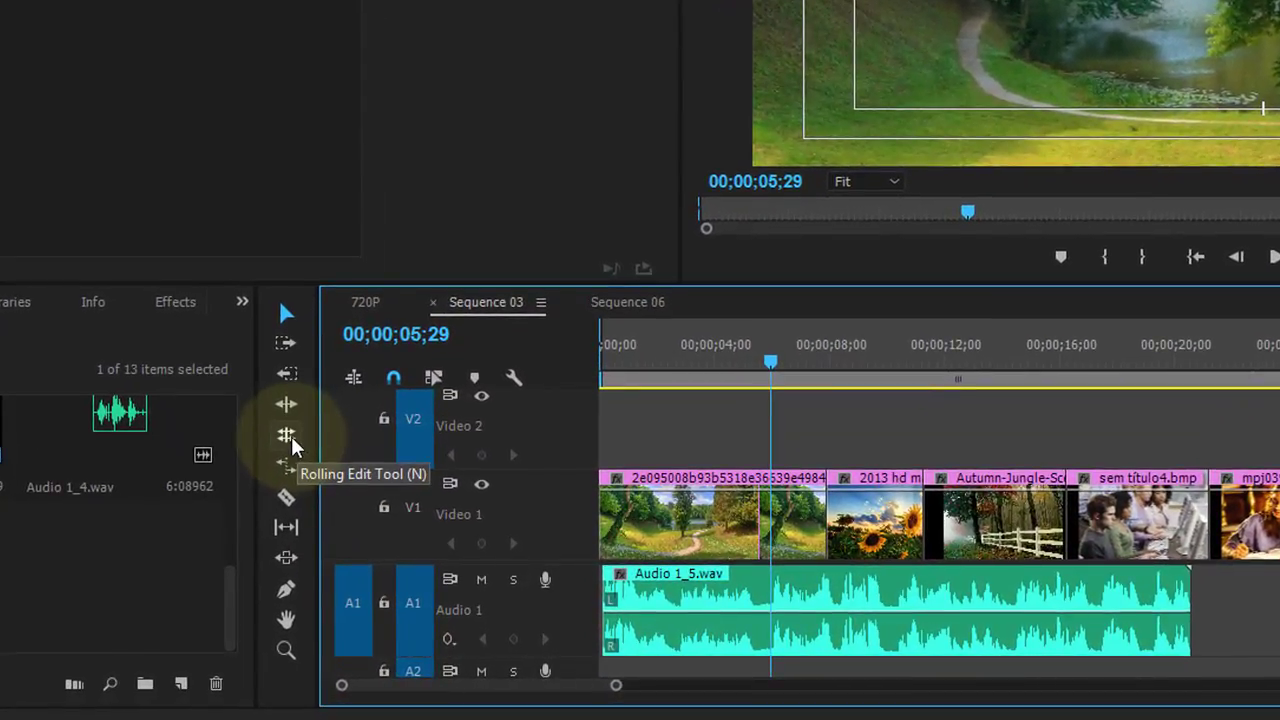
left_click(336, 485)
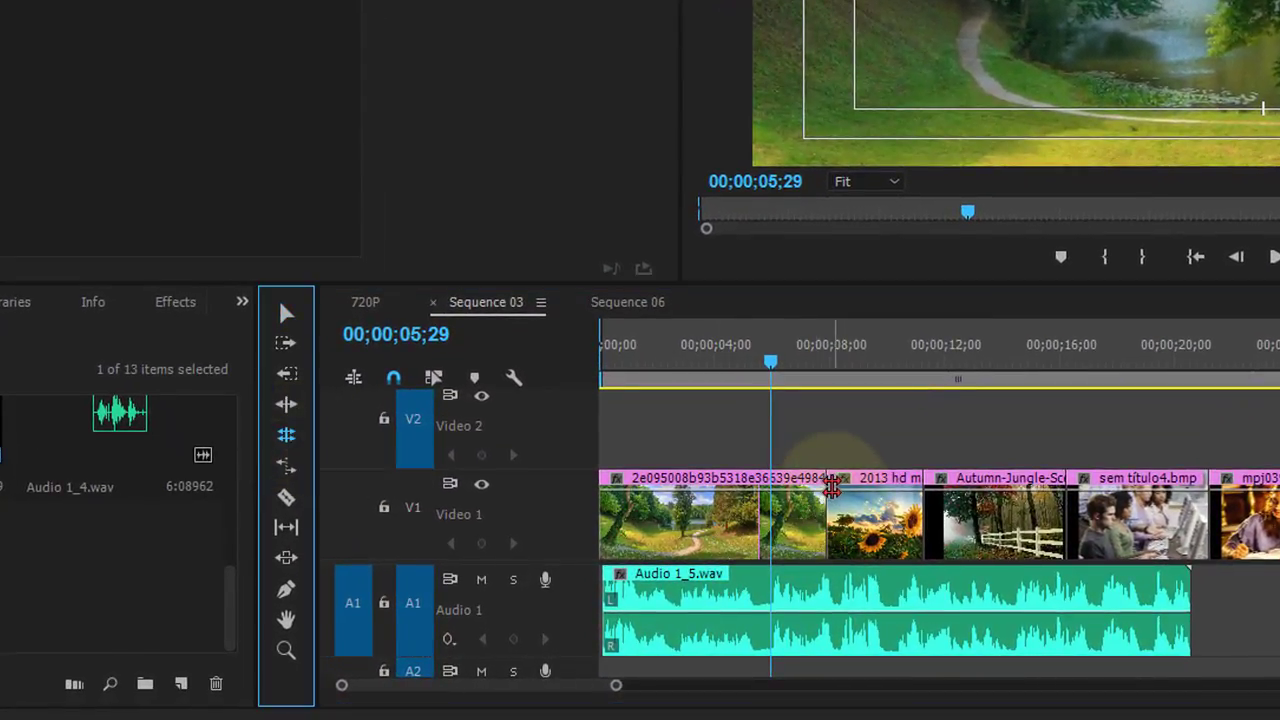
key("equal")
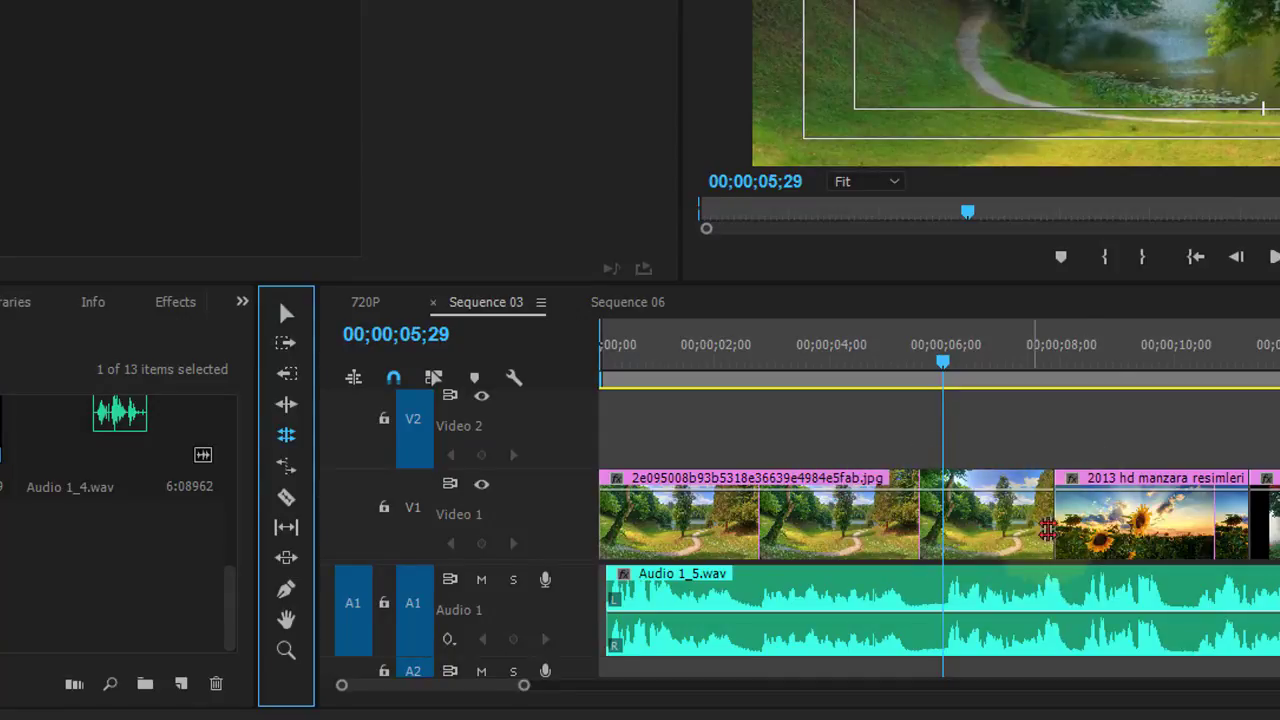
left_click_drag(1047, 530, 942, 477)
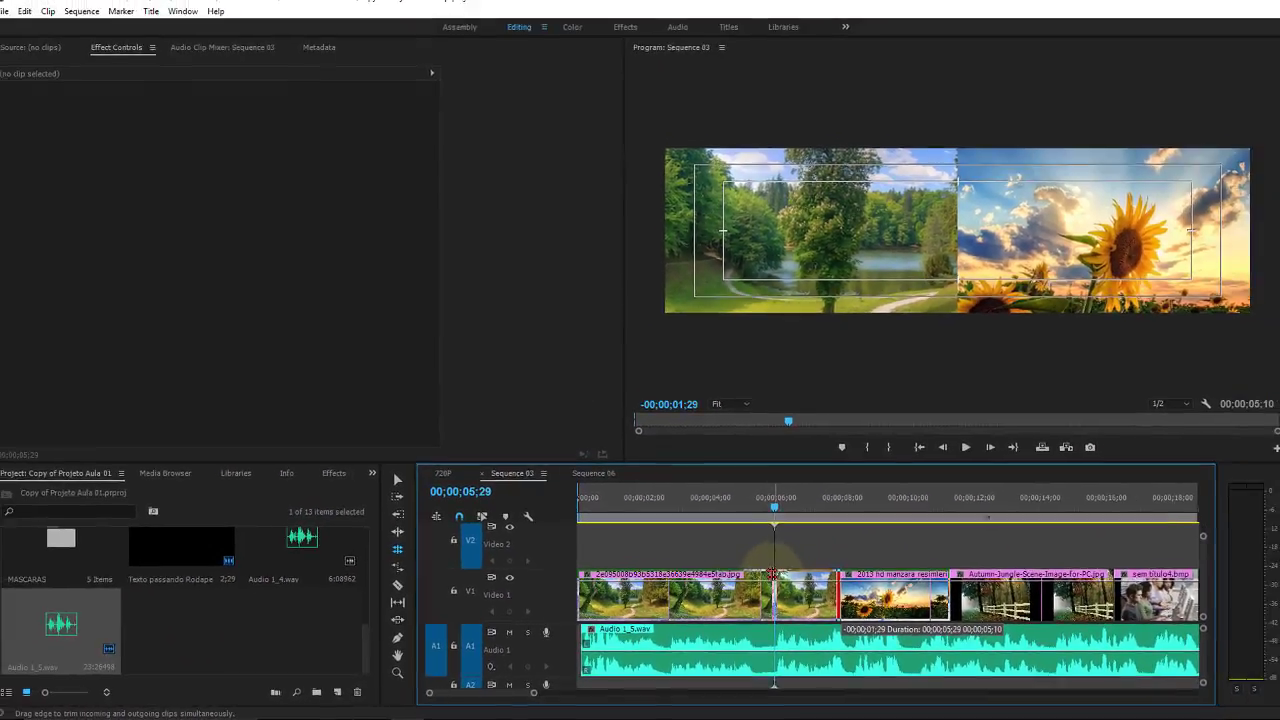
left_click_drag(773, 575, 773, 575)
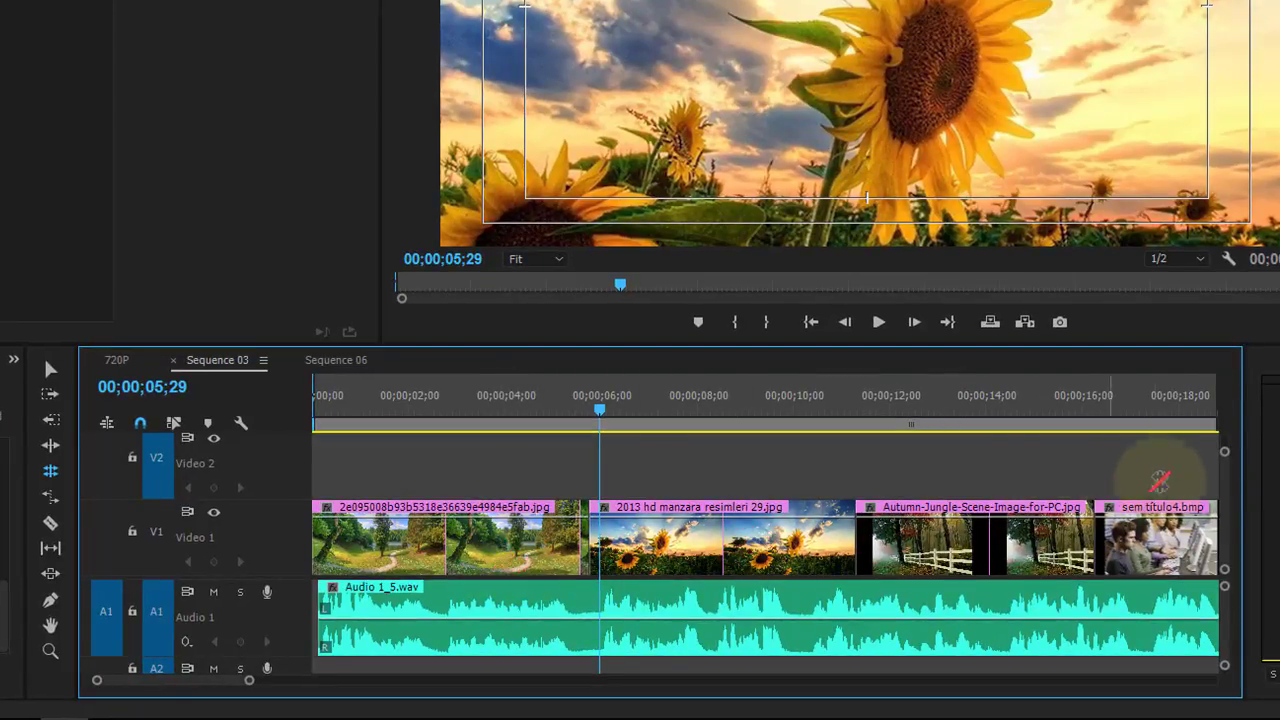
key("space")
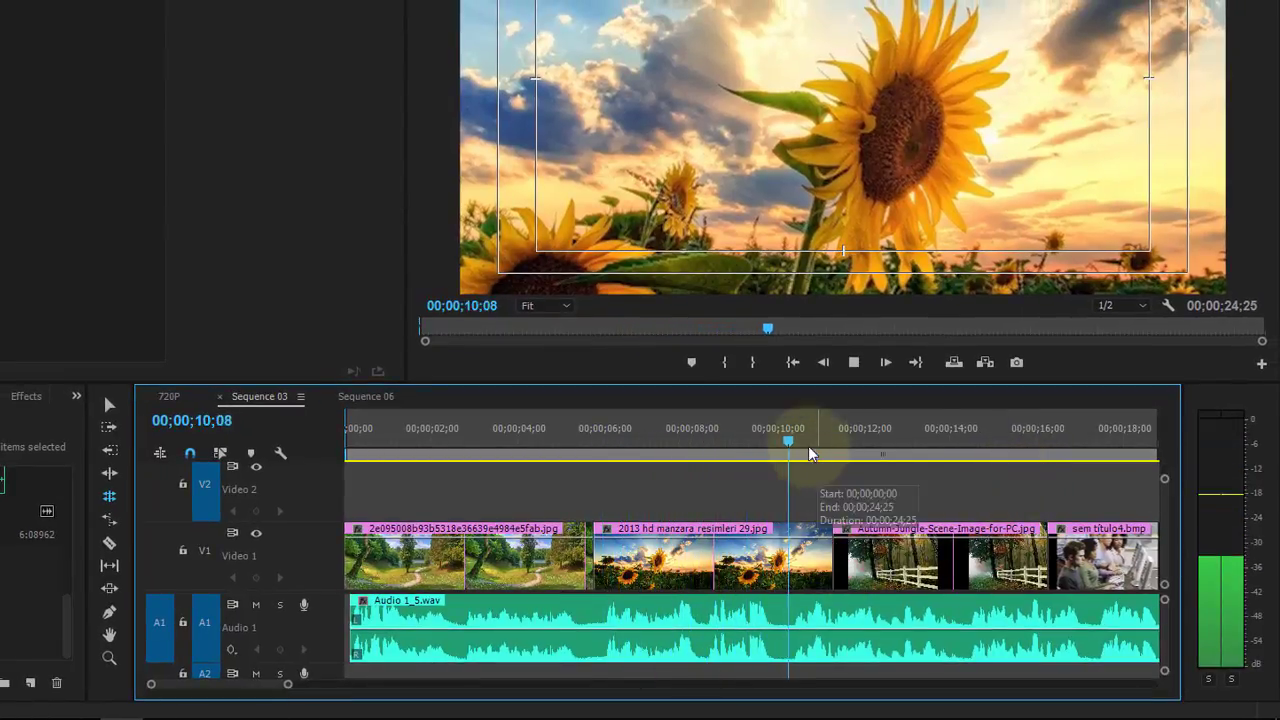
key("space")
left_click_drag(789, 440, 774, 440)
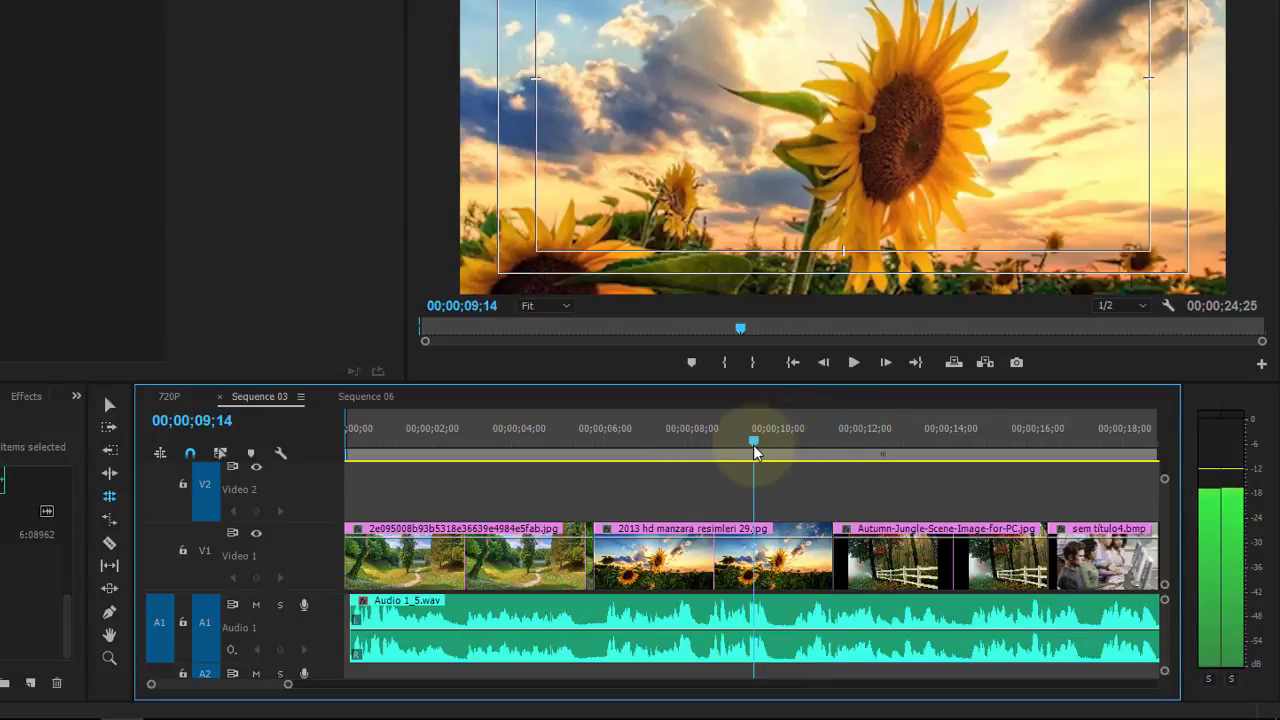
Step: Roll the sunflower/Autumn and Autumn/sem título4 cuts earlier, checking each against the voiceover
left_click_drag(828, 528, 779, 528)
key("space")
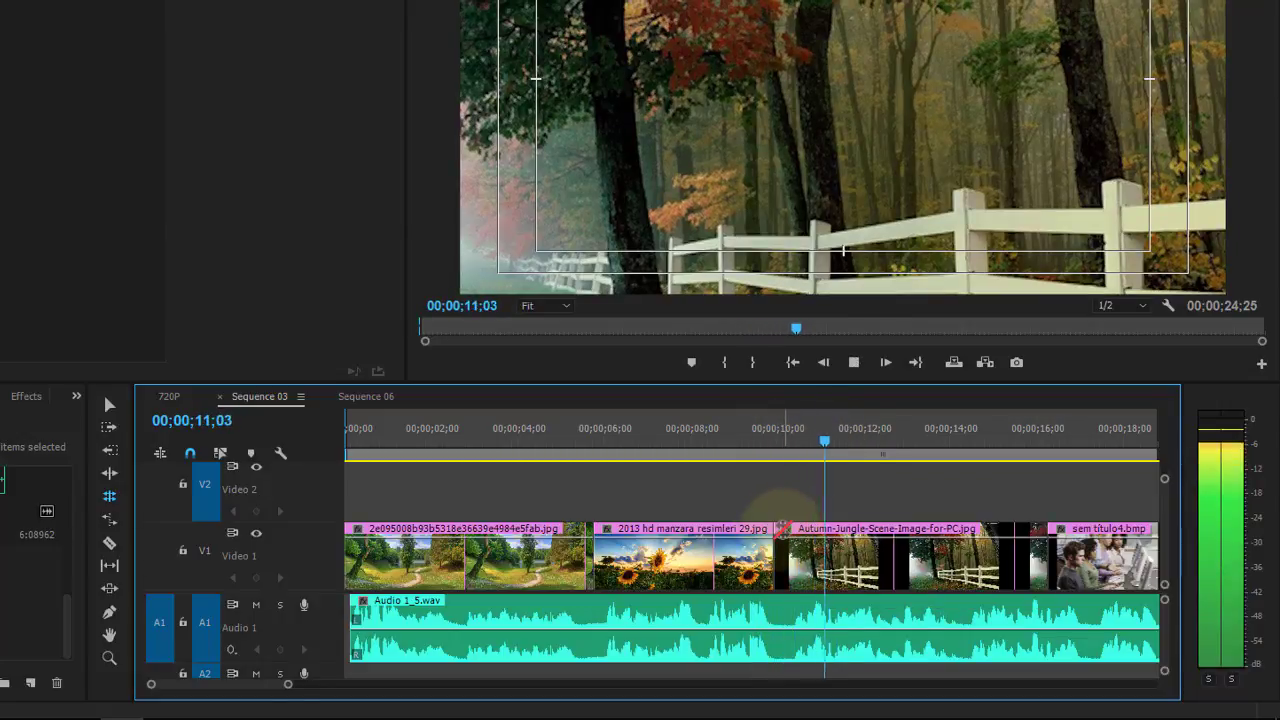
key("minus")
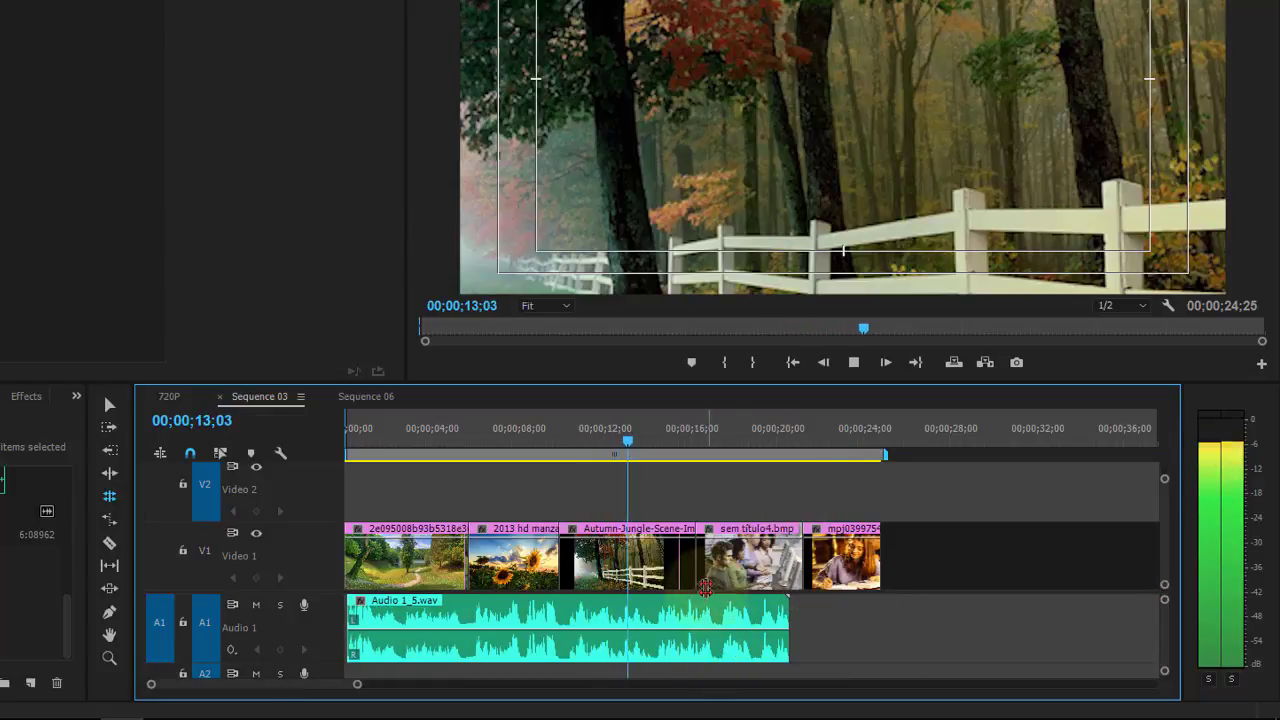
left_click_drag(704, 530, 660, 530)
key("space")
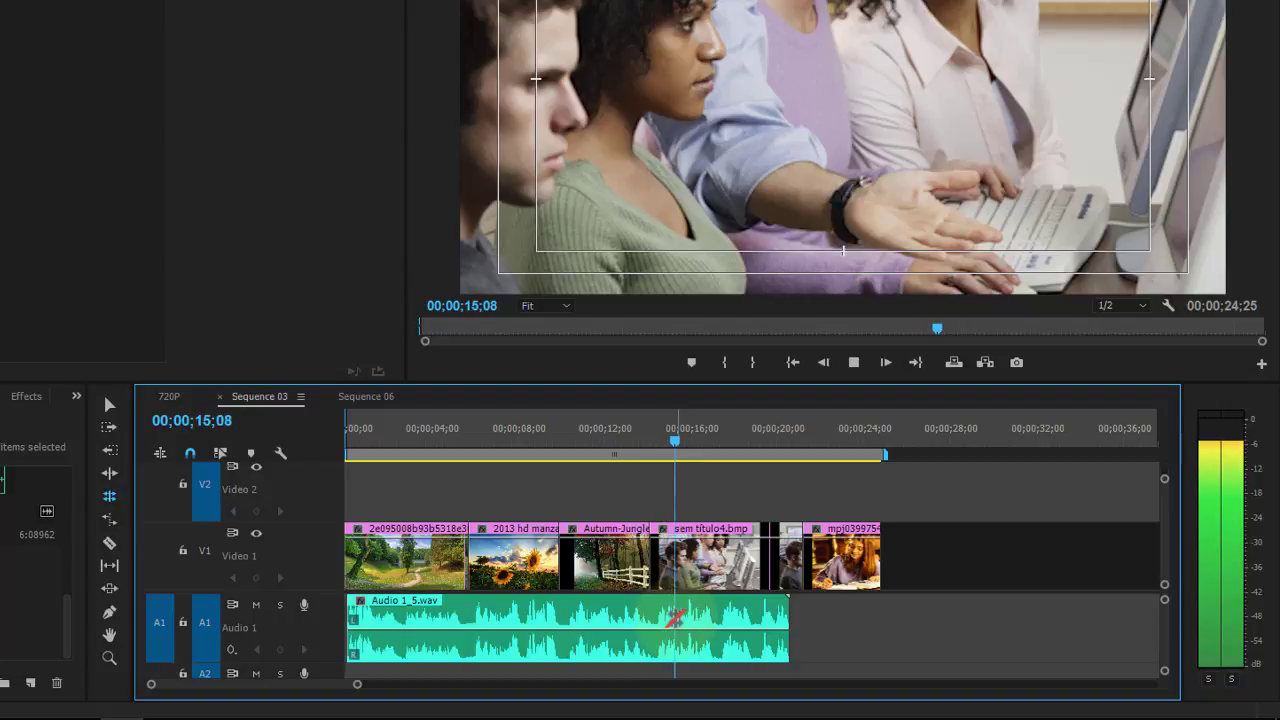
left_click(771, 534)
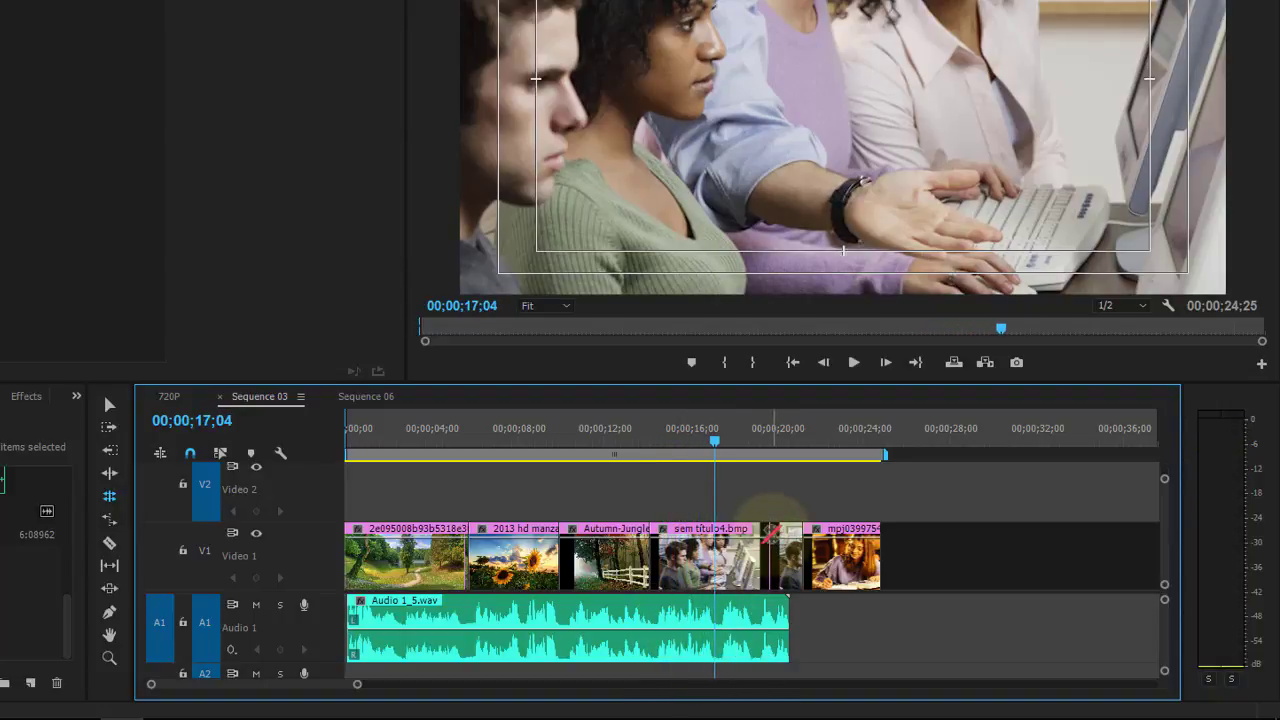
Step: Roll the cut before the last photo, trim the last photo to 00;00;20;29, then undo the last two trims
left_click_drag(803, 540, 718, 543)
key("space")
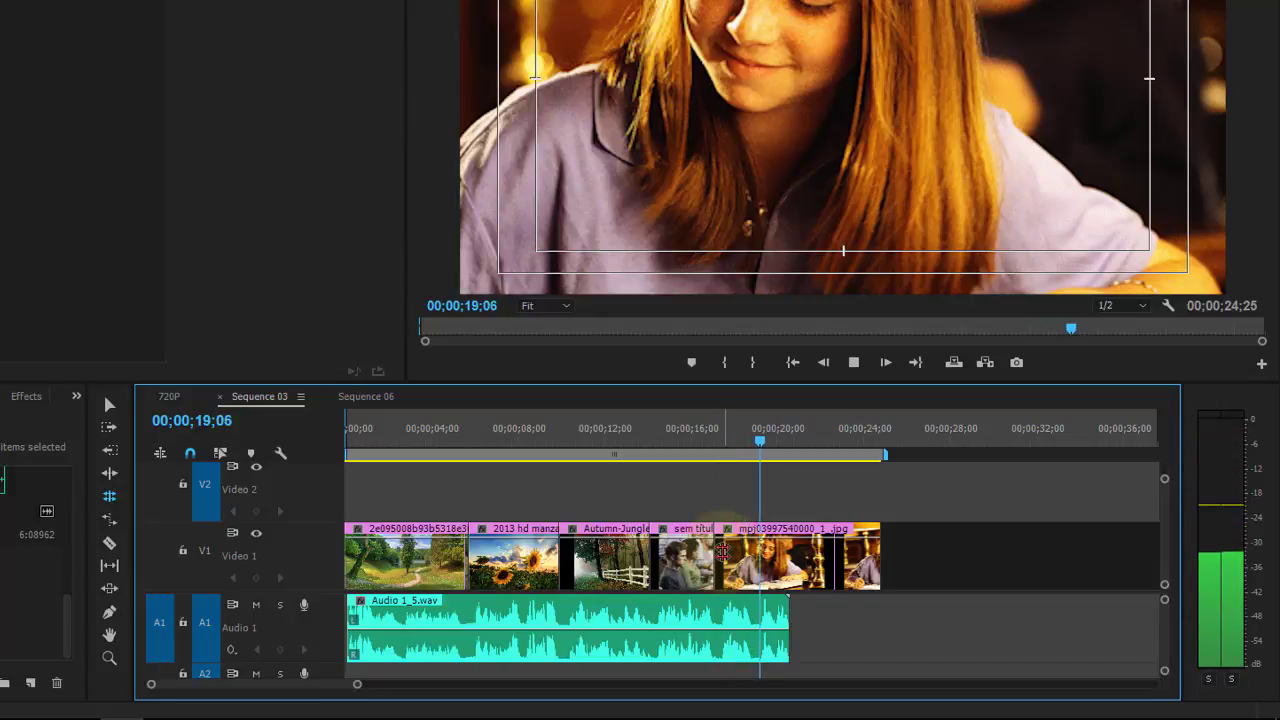
left_click(884, 537)
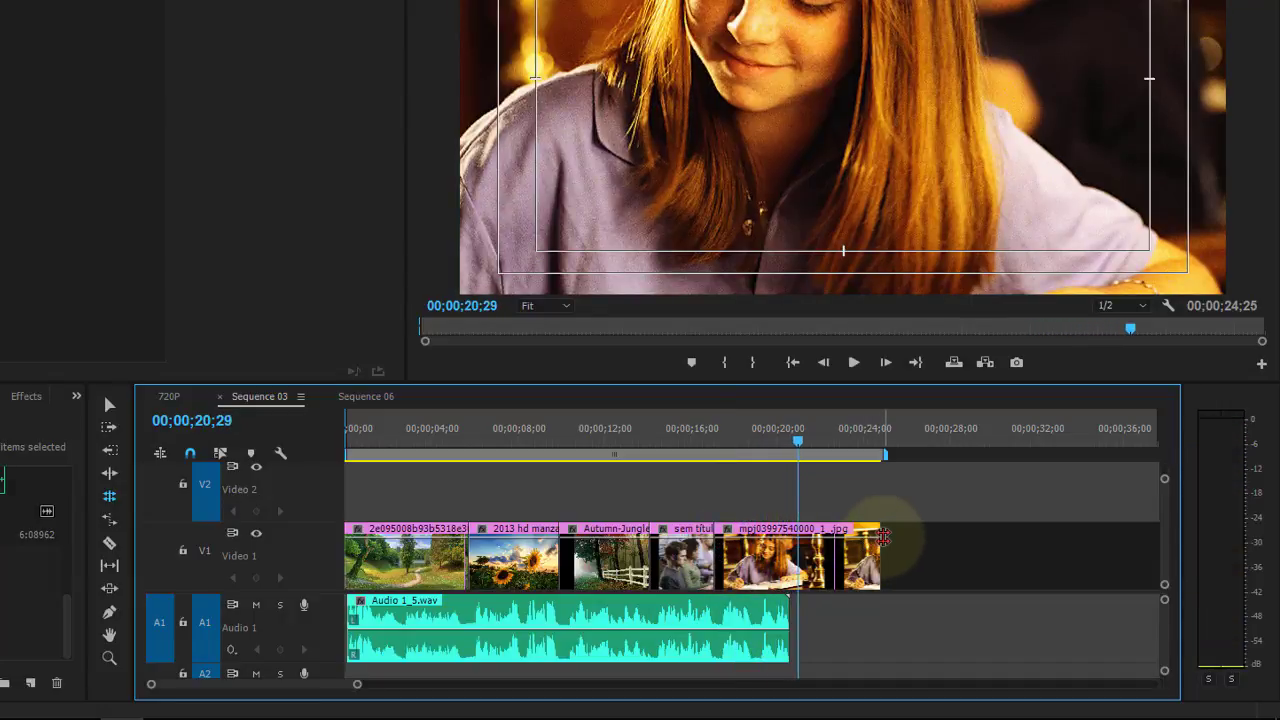
left_click_drag(865, 537, 798, 537)
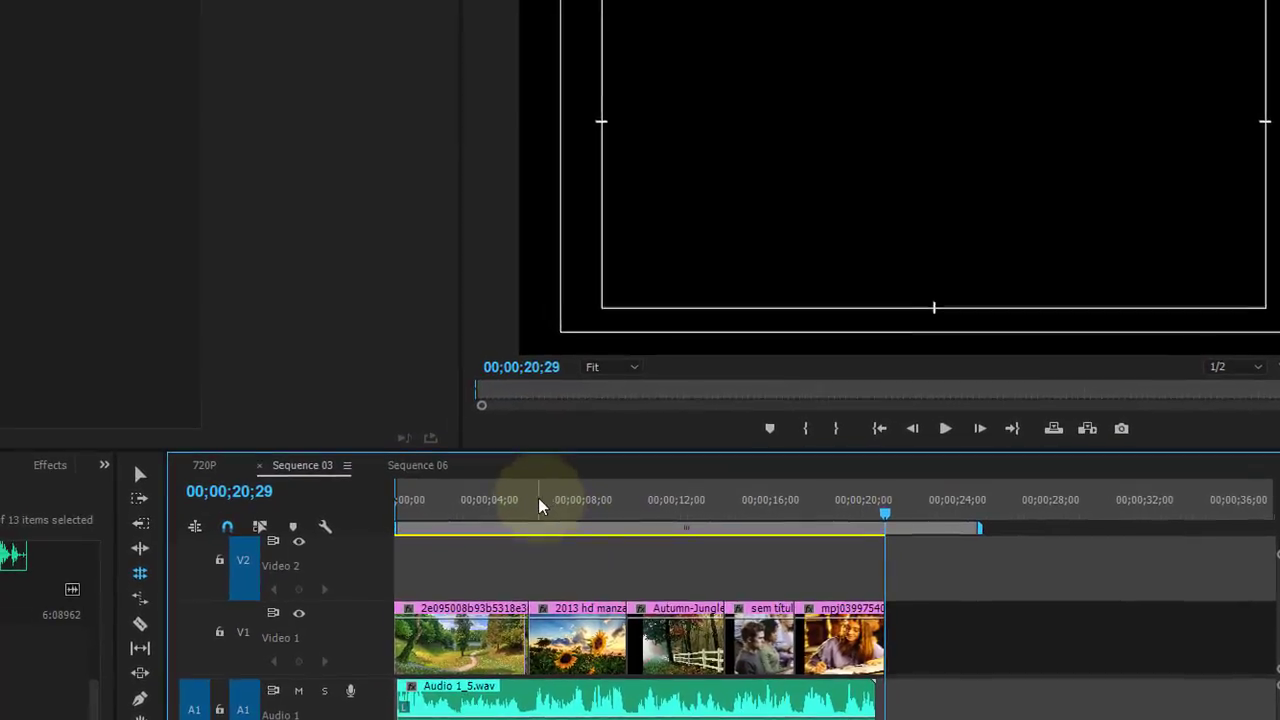
left_click(482, 502)
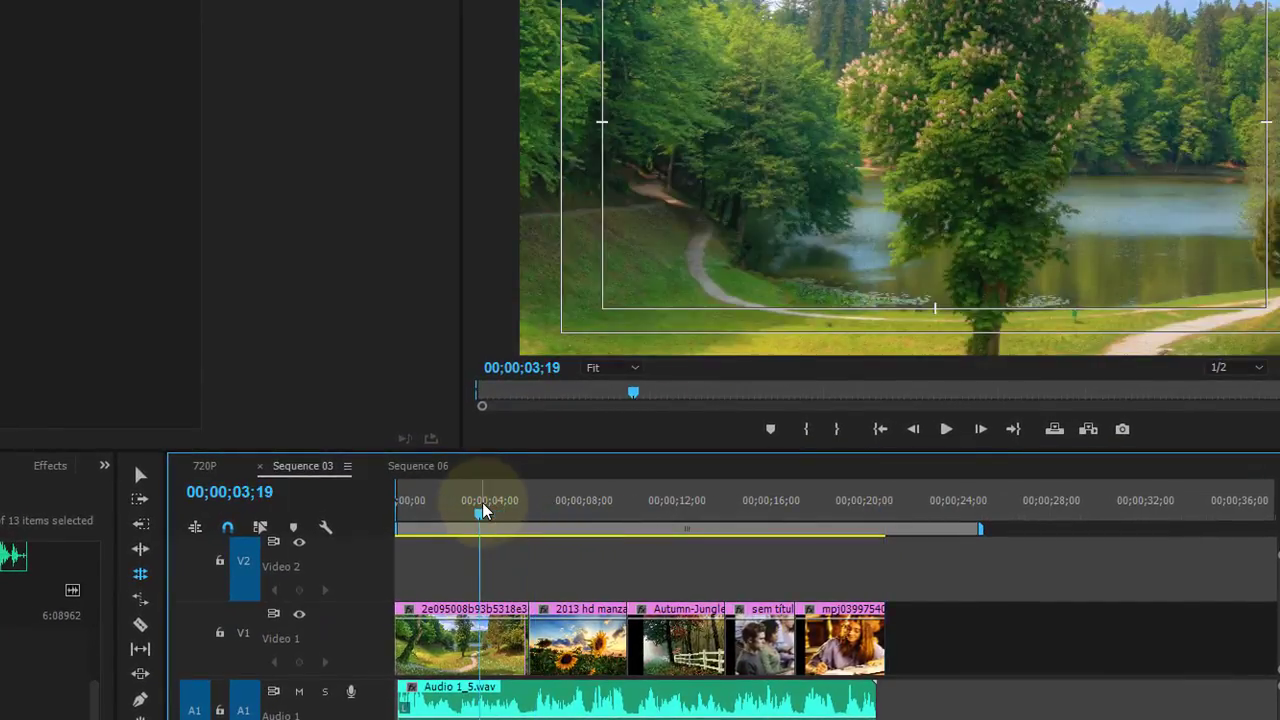
key("ctrl+z")
key("ctrl+z")
key("ctrl+z")
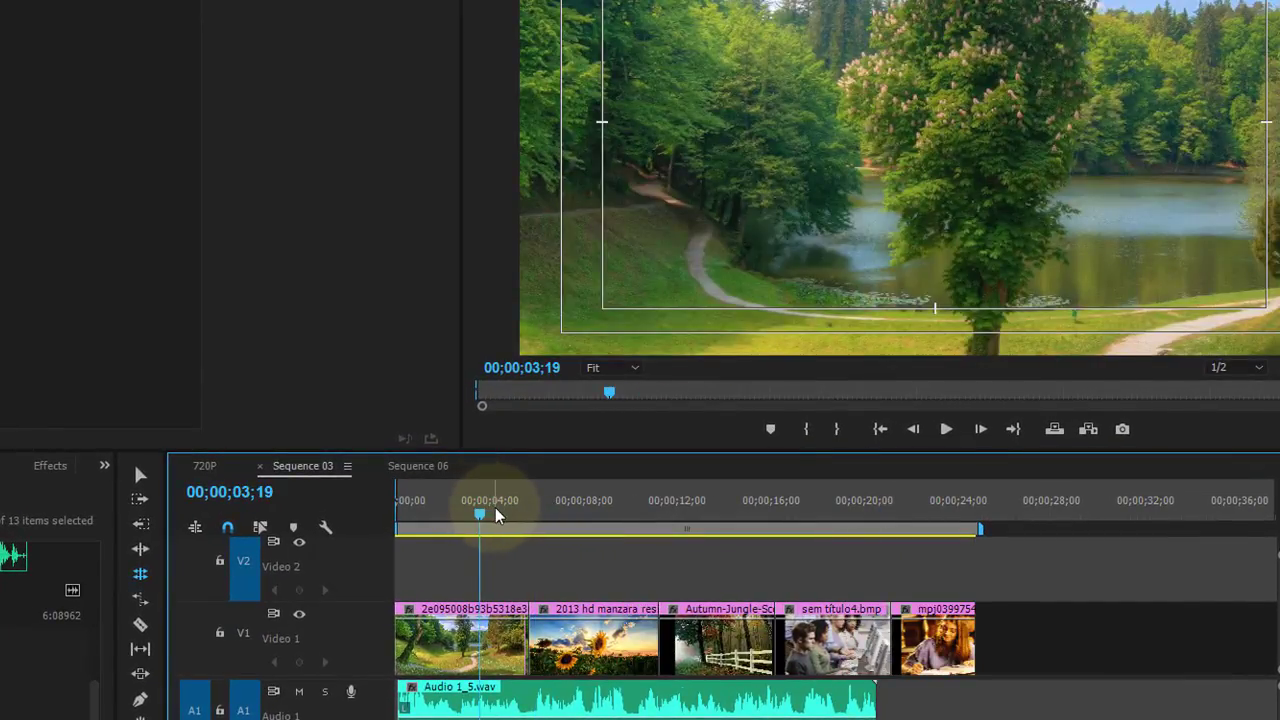
key("ctrl+z")
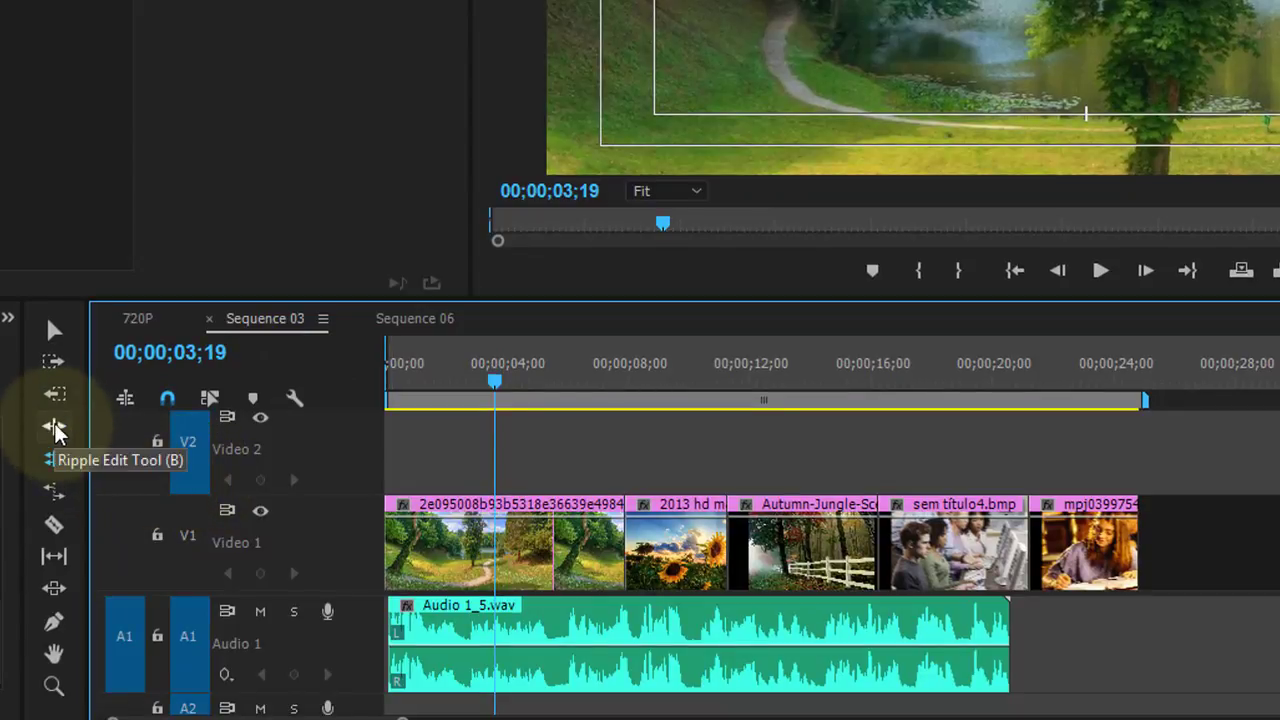
Step: With the Ripple Edit tool, trim the first photo to end at 00;00;05;27
left_click(55, 430)
left_click(388, 385)
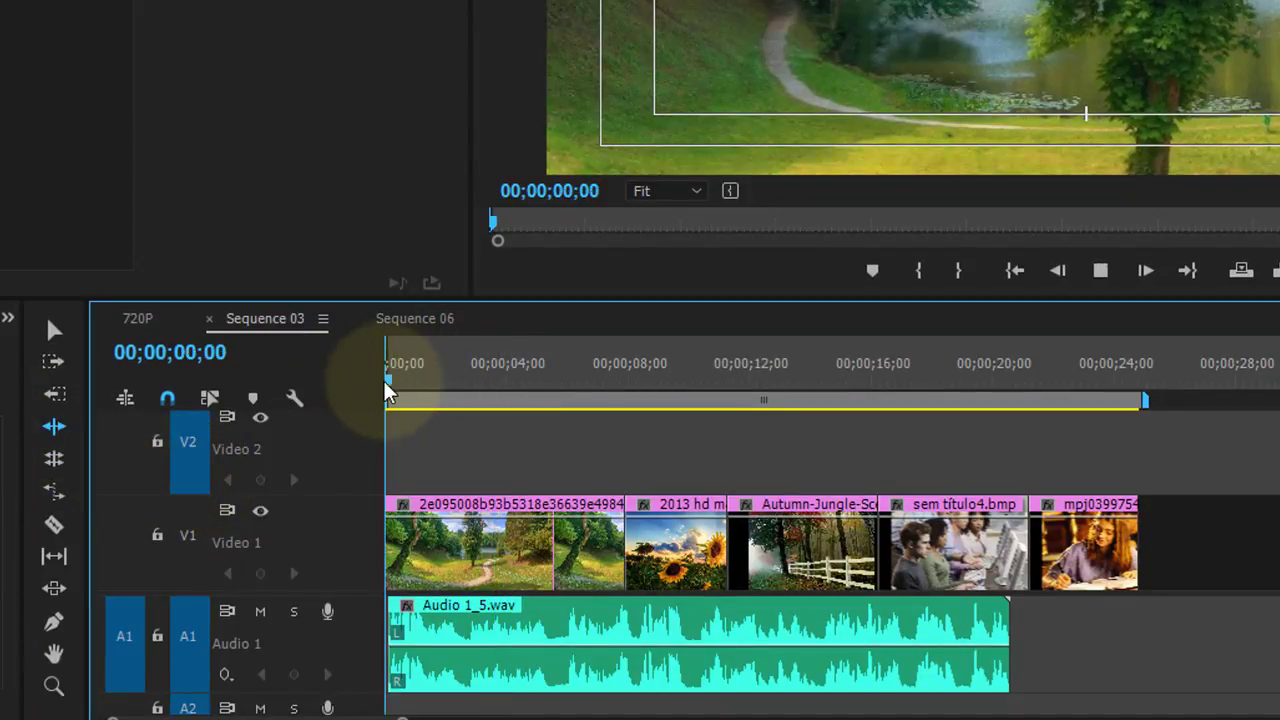
key("space")
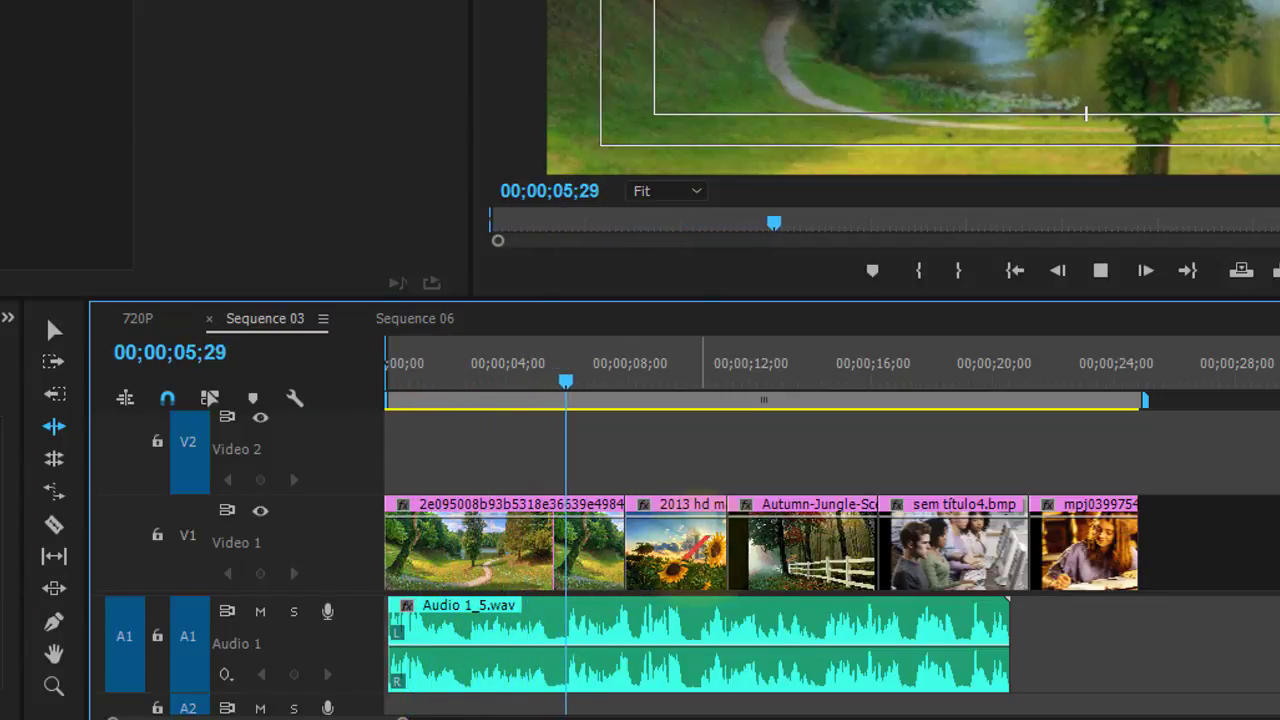
key("space")
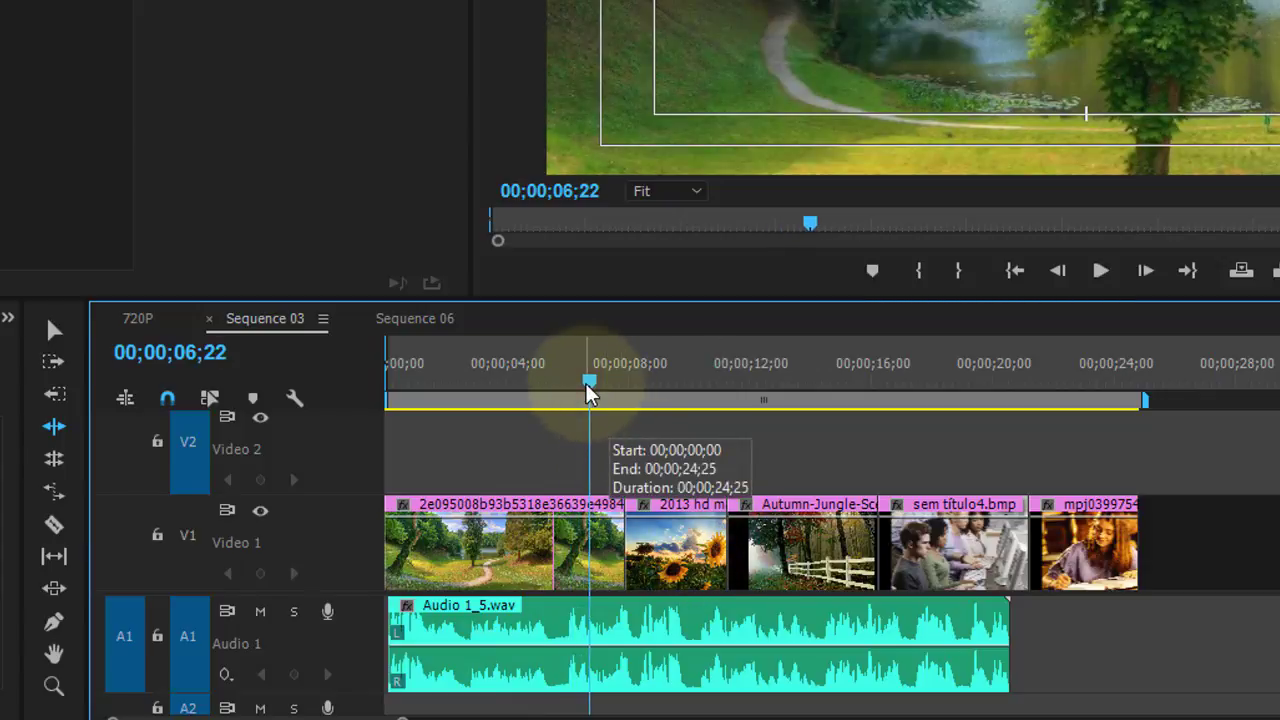
left_click_drag(589, 382, 563, 382)
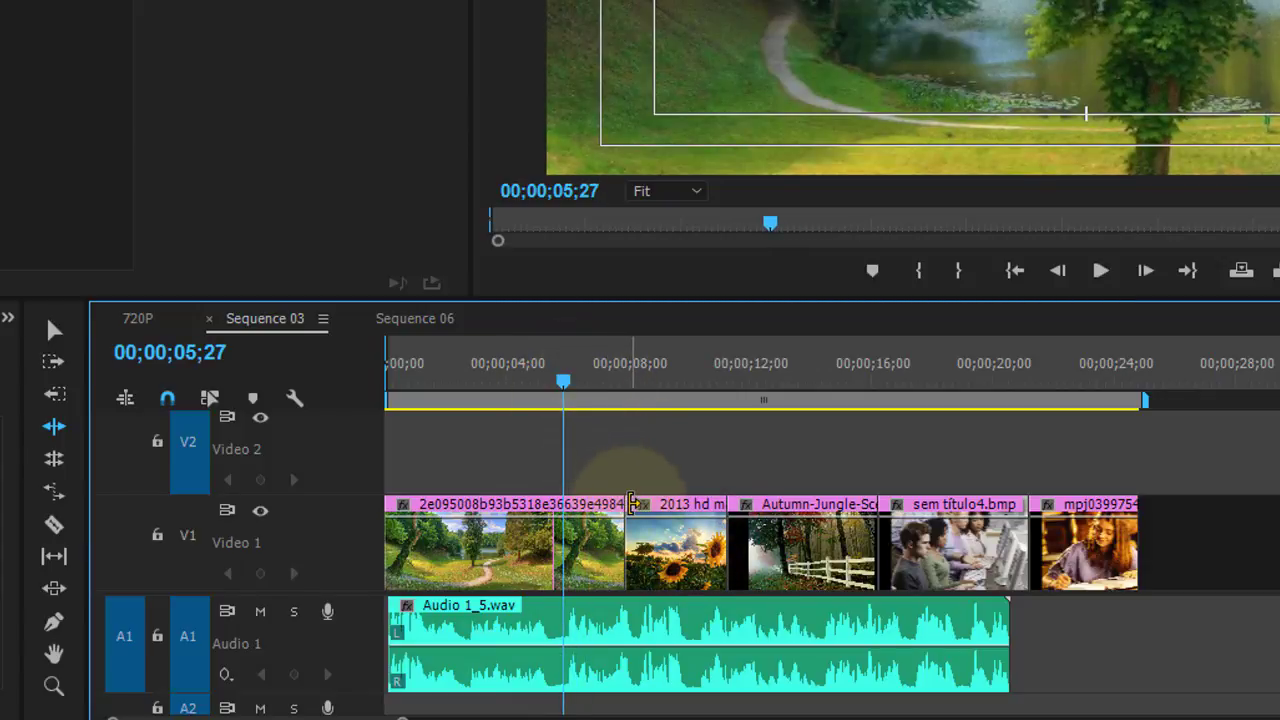
left_click_drag(621, 508, 565, 503)
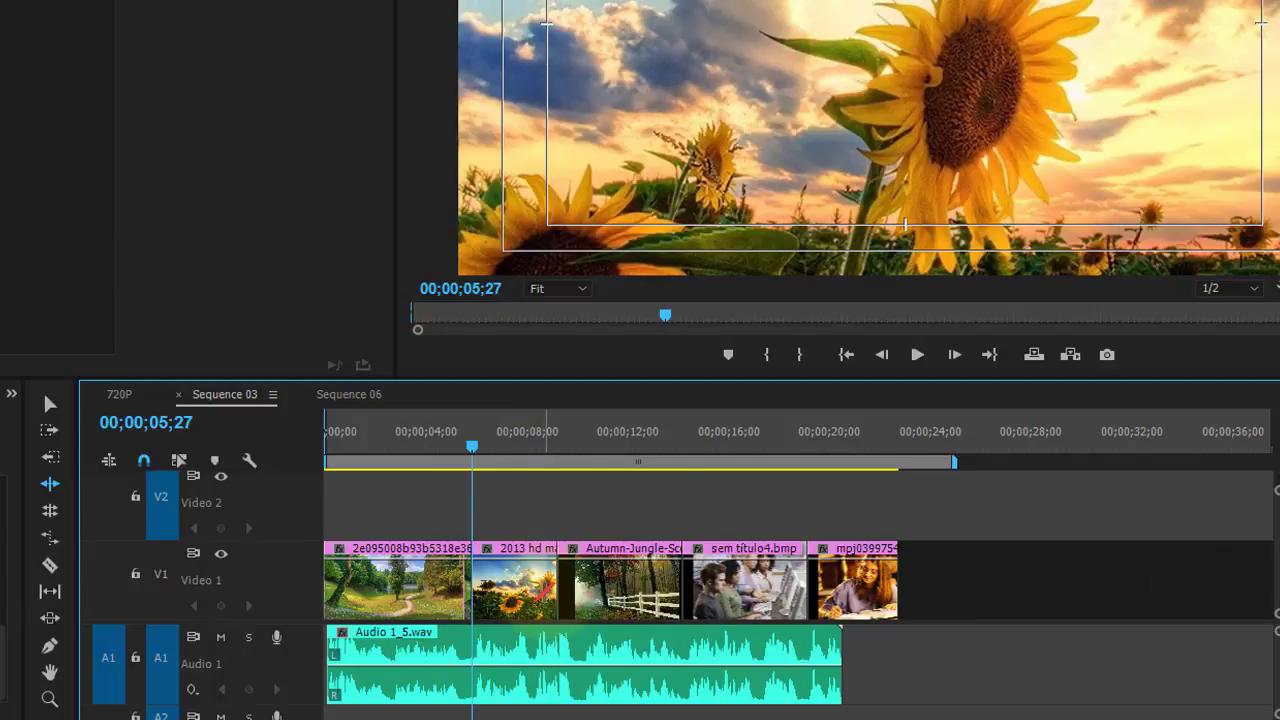
Step: Lengthen the first photo clip by about 2 seconds, then try a rolling edit and undo it
left_click_drag(471, 586, 523, 586)
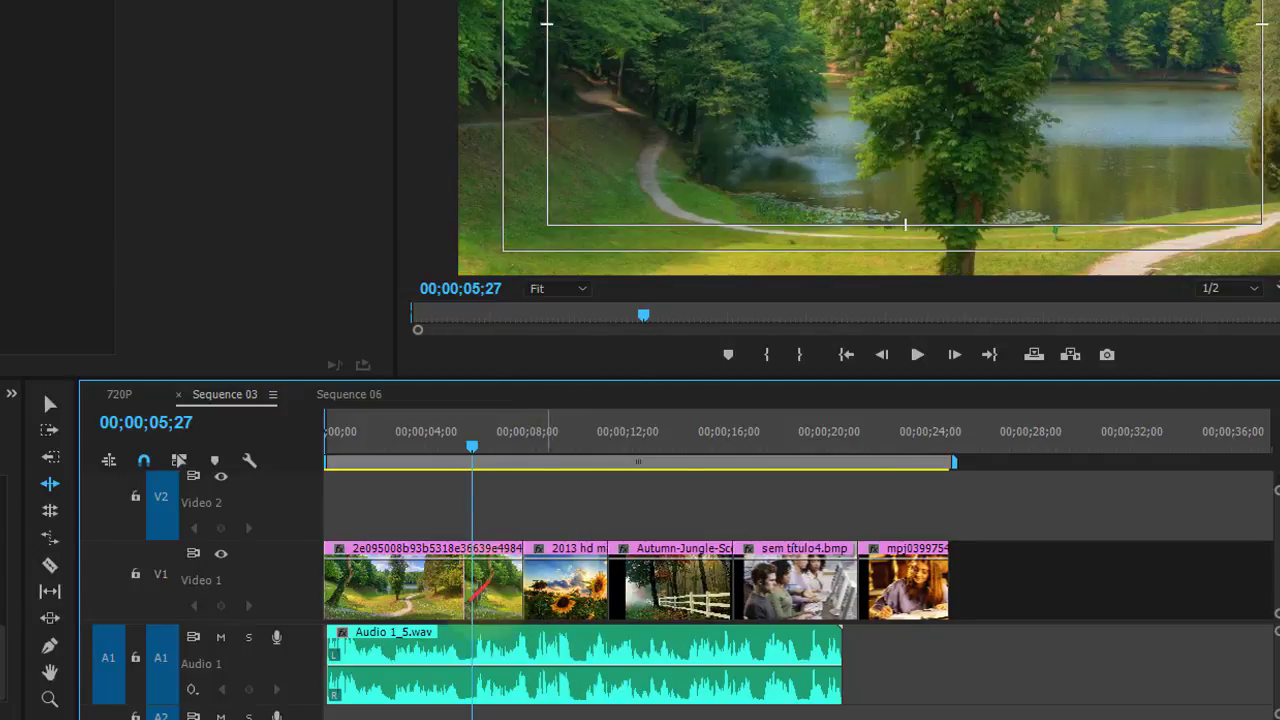
left_click(50, 510)
left_click_drag(521, 553, 471, 553)
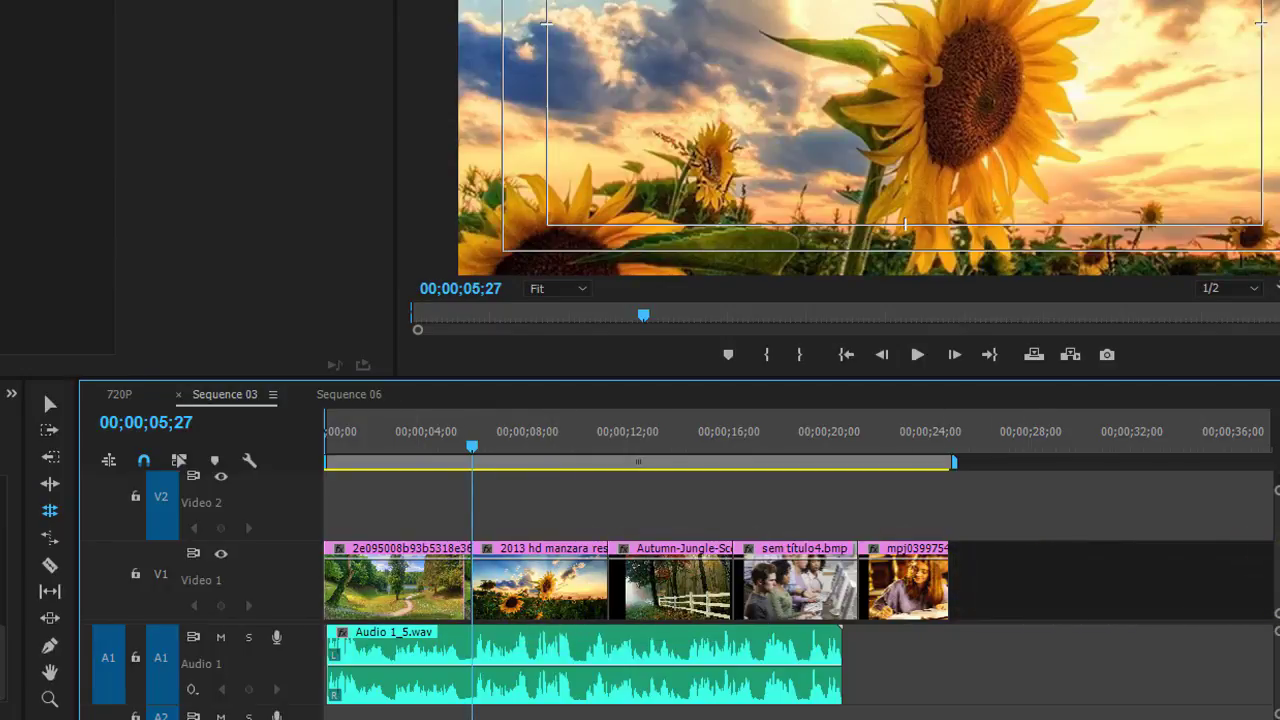
key("ctrl+z")
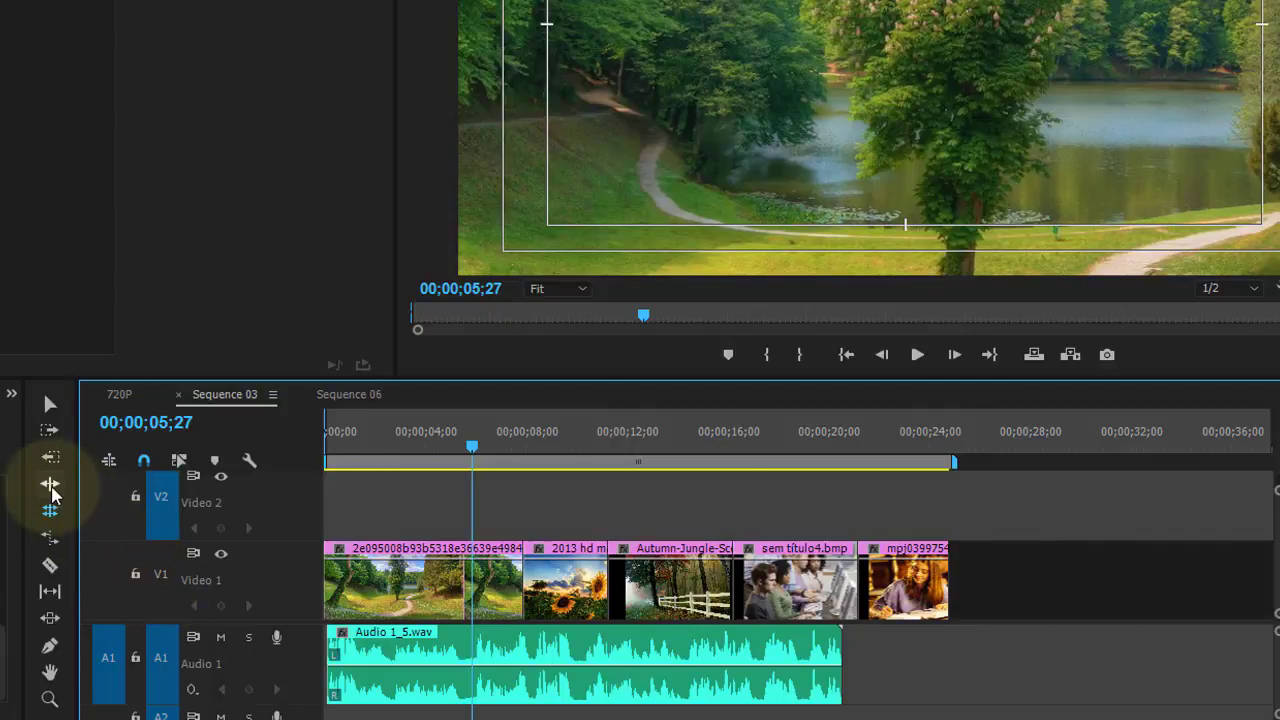
Step: Try a ripple trim on the cut between the first two clips, undo it, and select the first clip
left_click(50, 485)
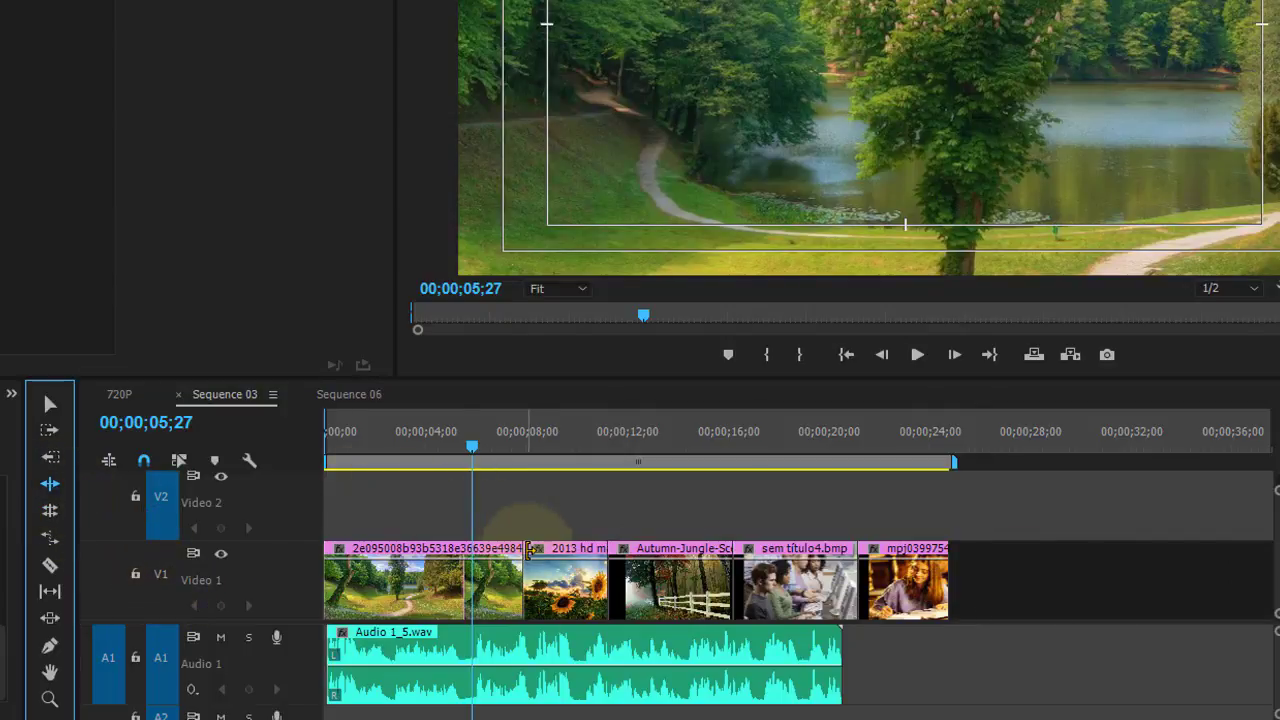
left_click_drag(528, 548, 492, 545)
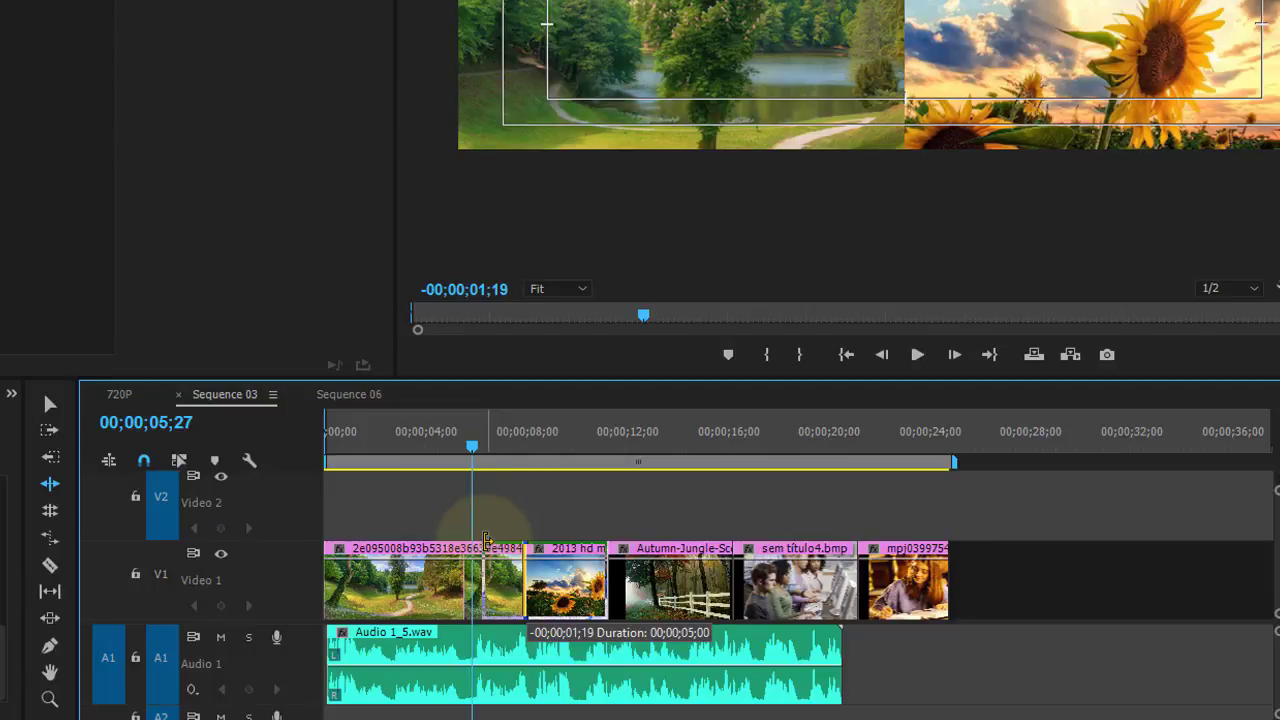
left_click_drag(483, 541, 482, 542)
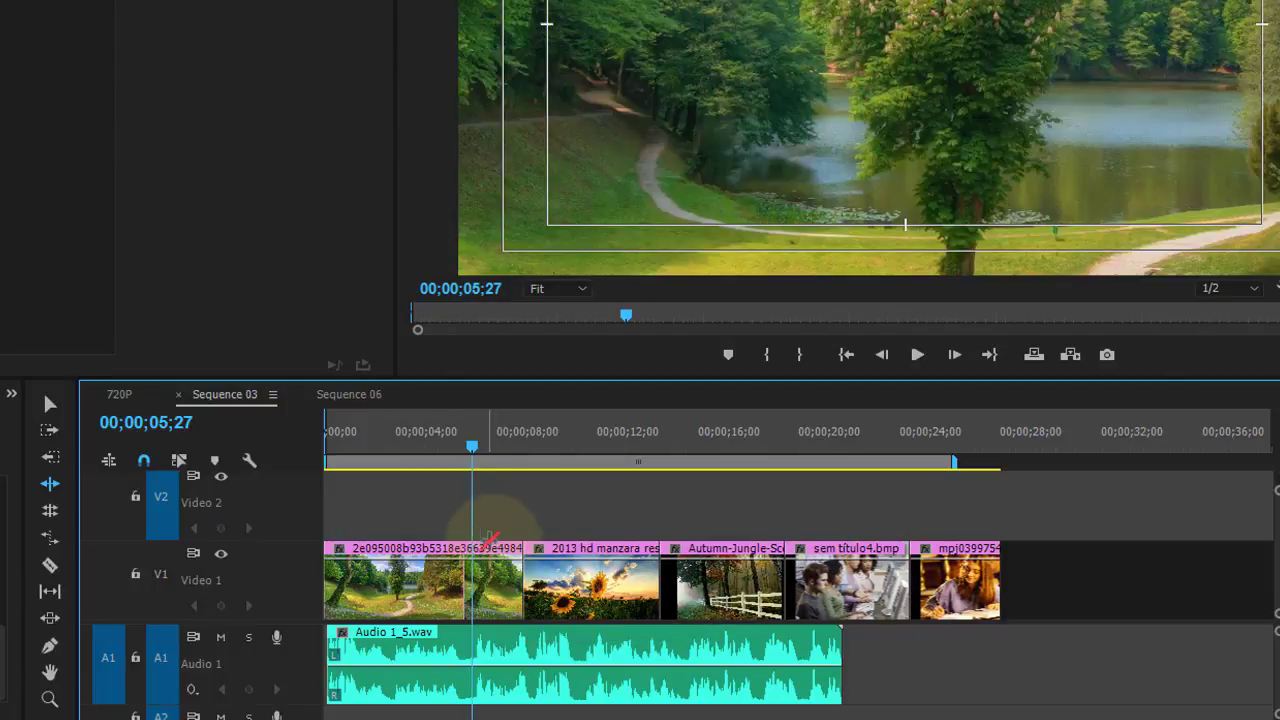
key("ctrl+z")
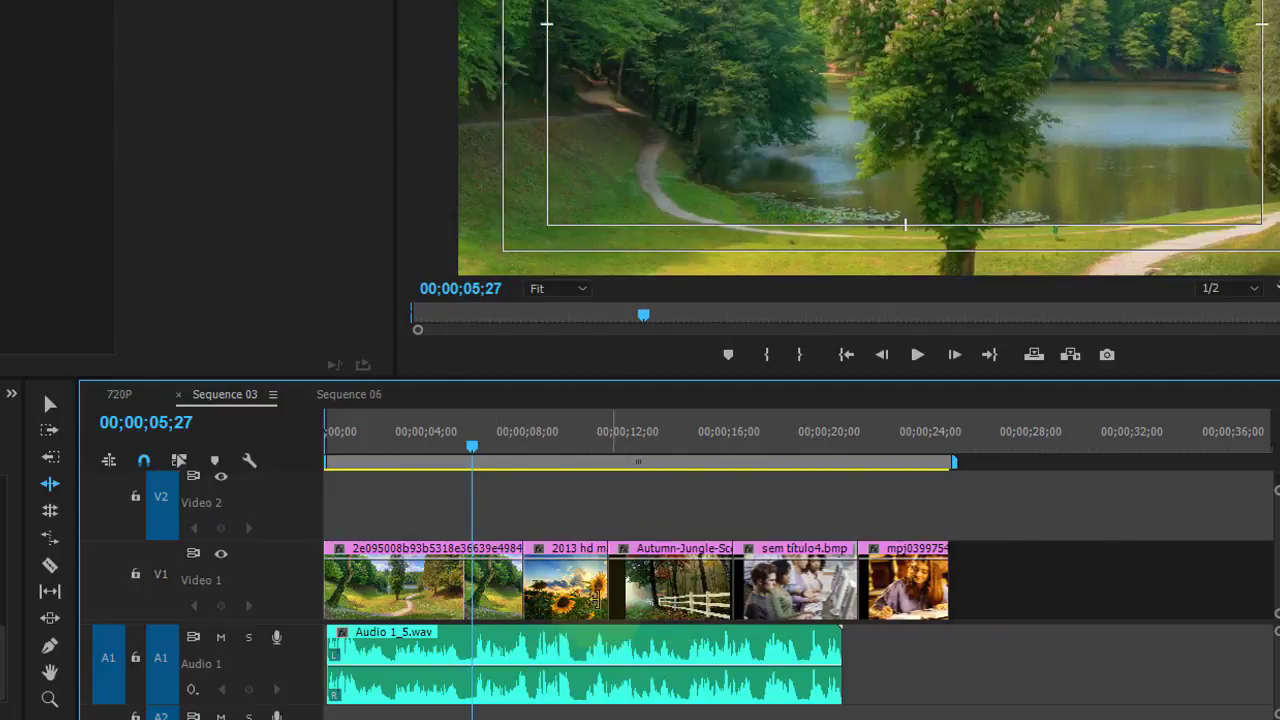
left_click(493, 604)
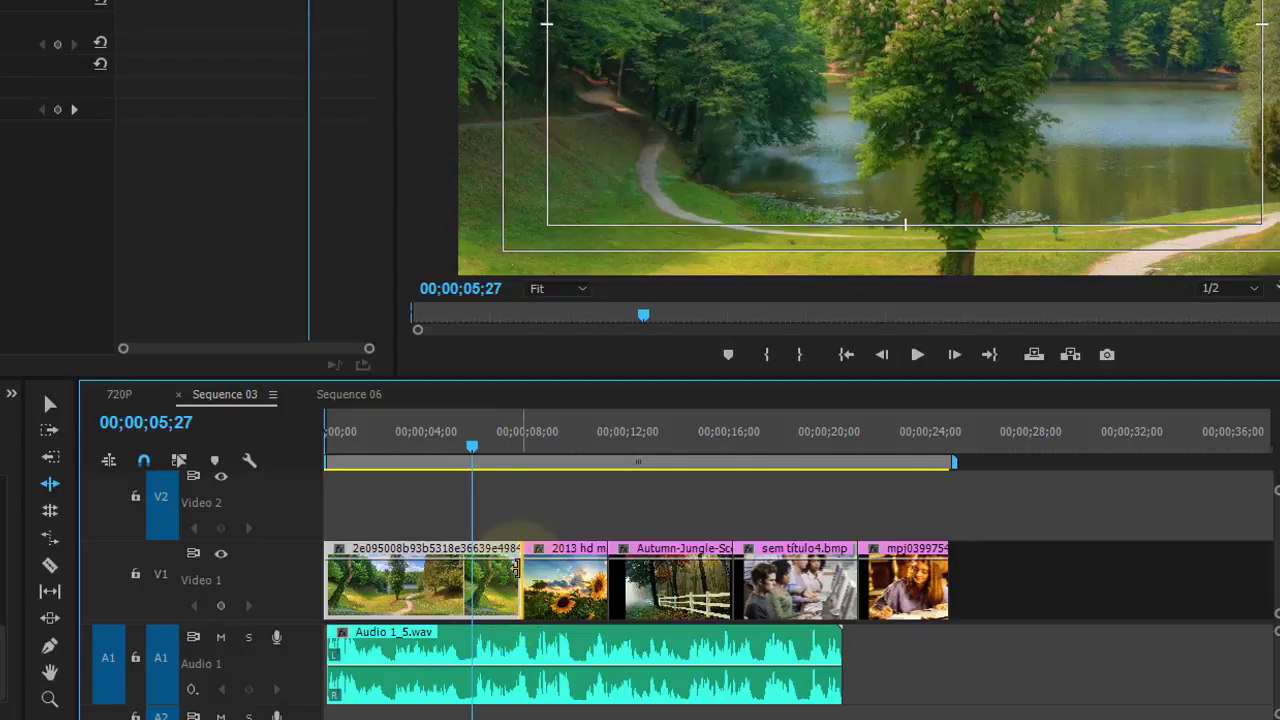
Step: Ripple-trim the first clip's end to 00;00;05;27 and play the sequence back to check timing
left_click_drag(516, 567, 473, 567)
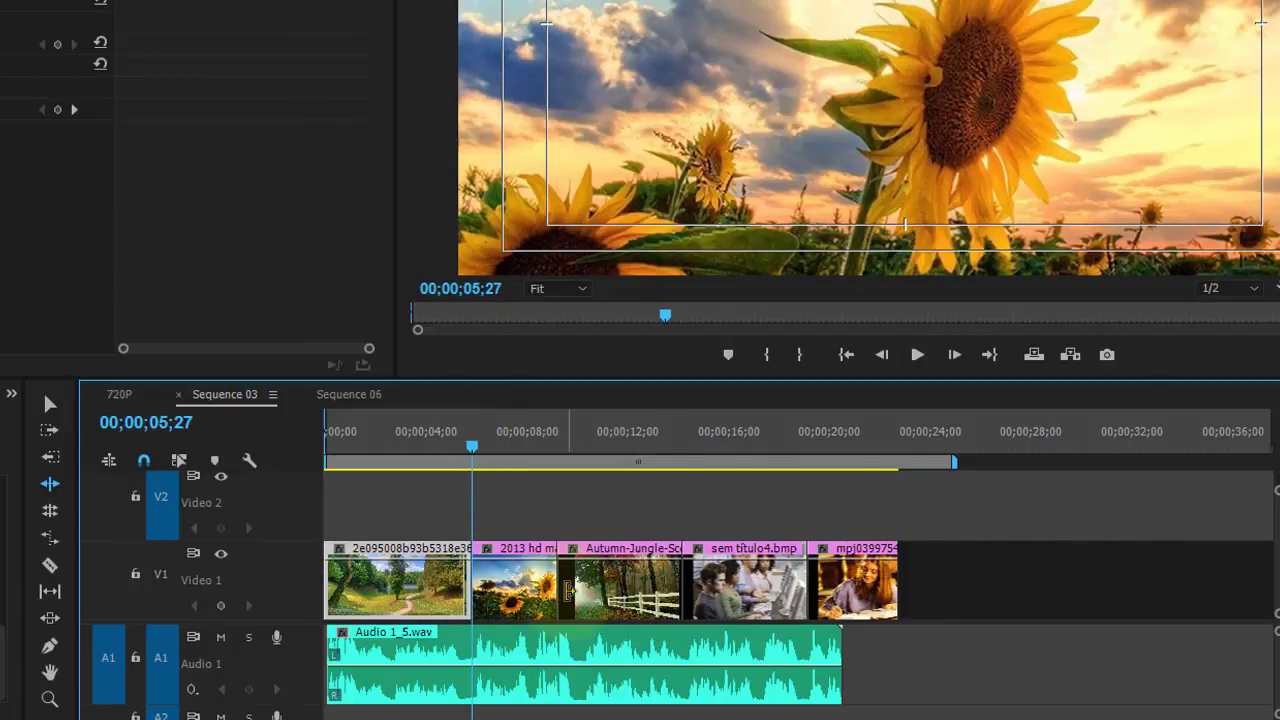
key("space")
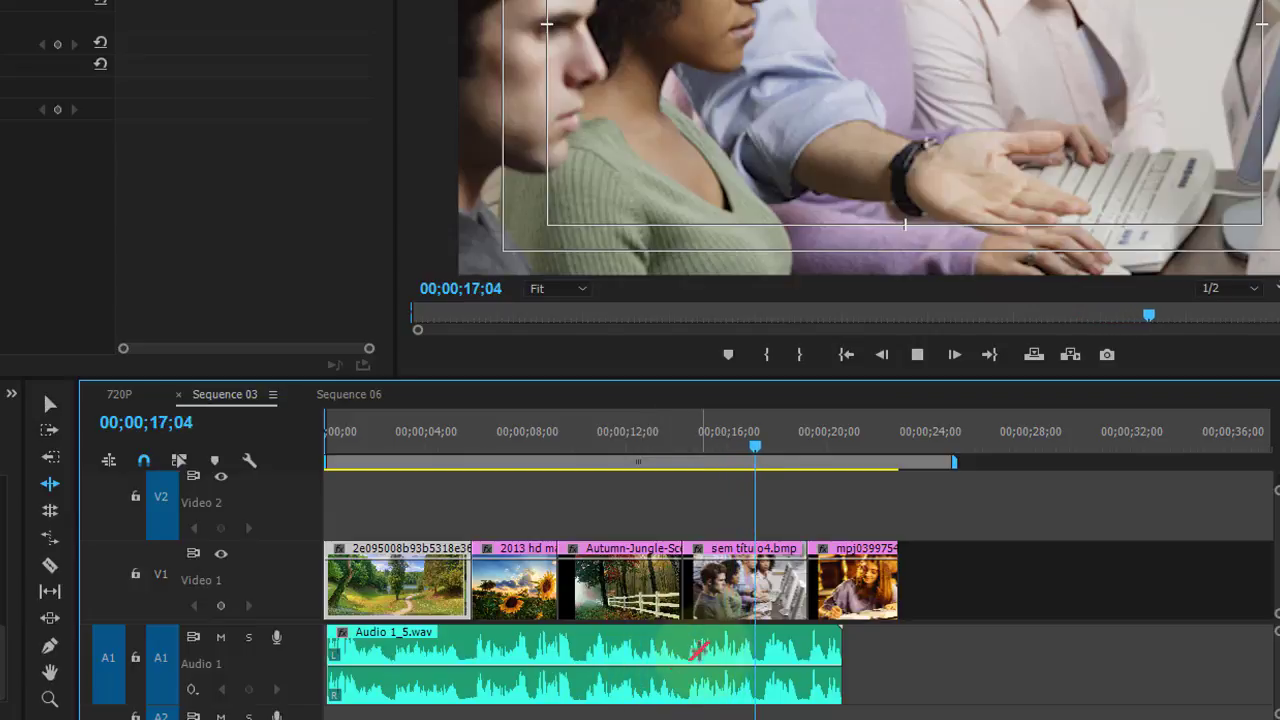
key("space")
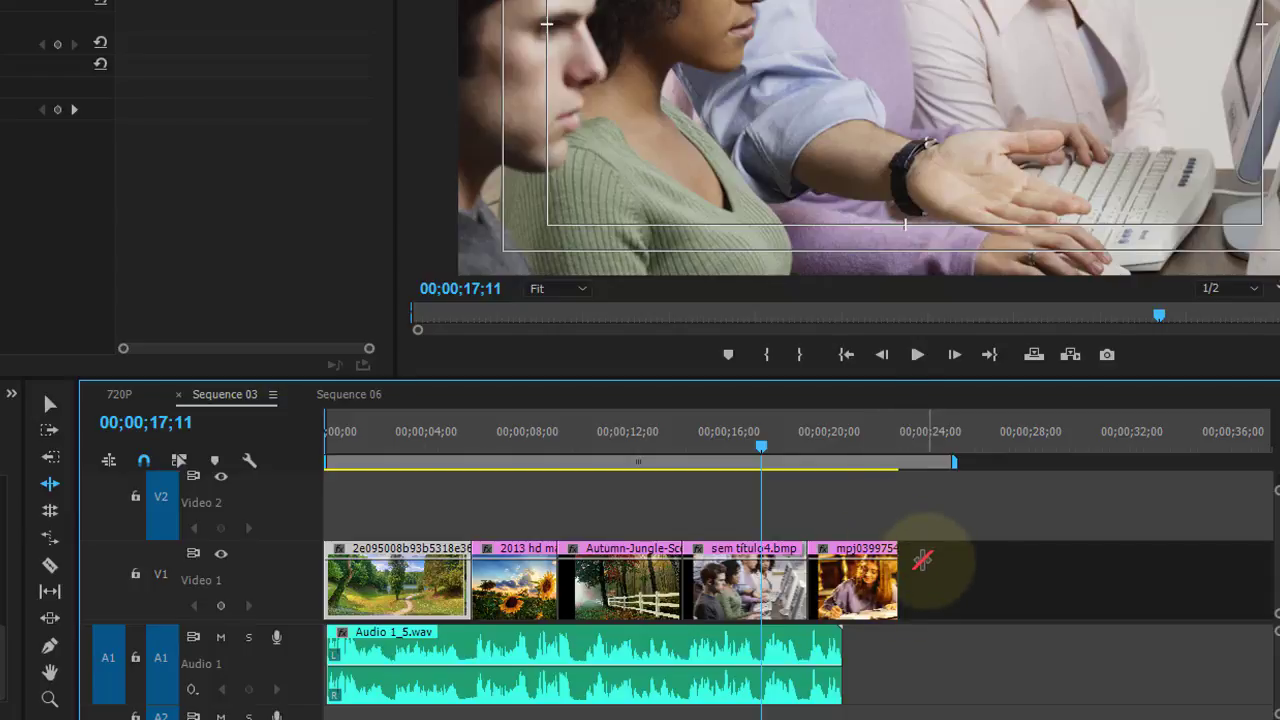
left_click(49, 510)
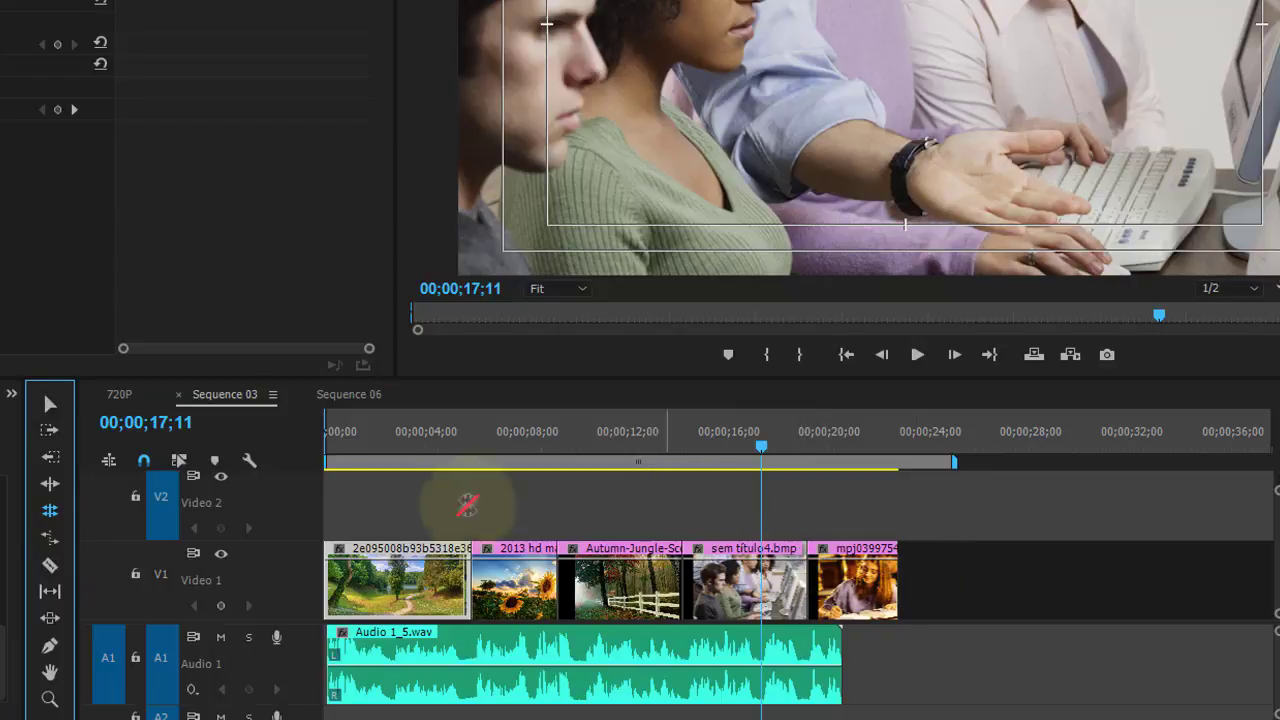
left_click(57, 483)
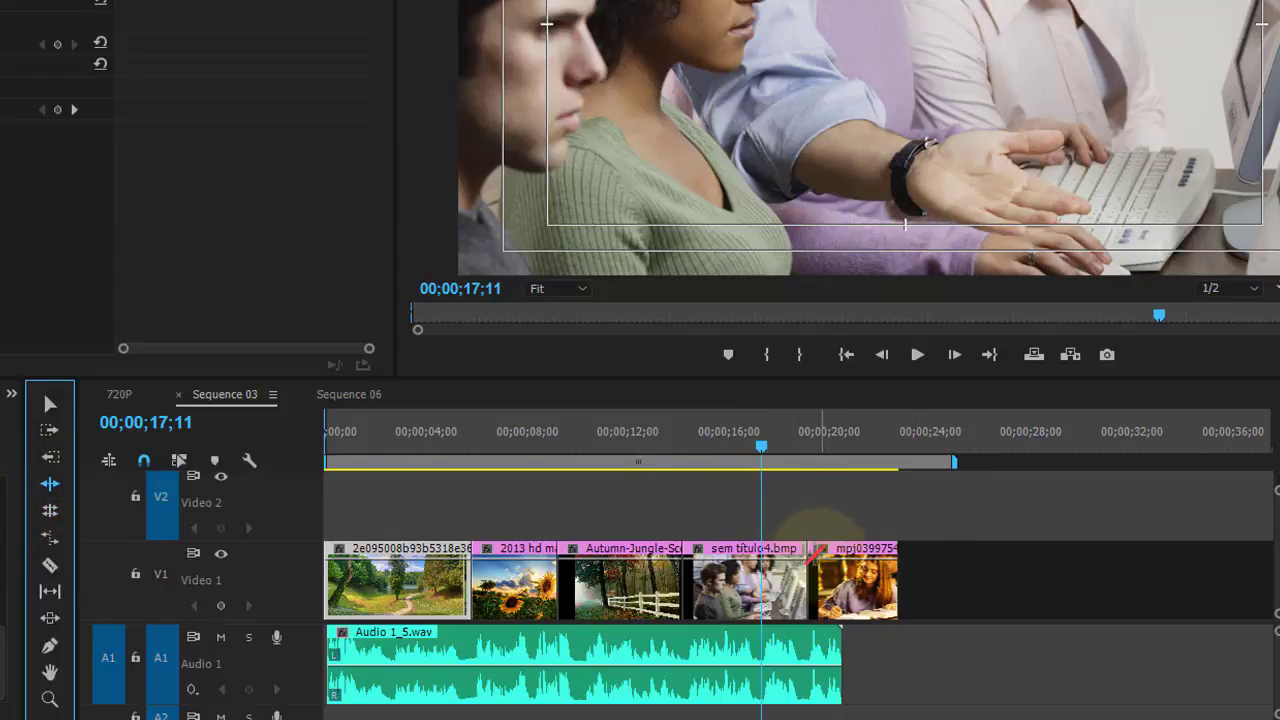
Step: Save, shorten sem título4.bmp to fit the voiceover, ripple-trim the sunflower head, and extend the first clip
key("ctrl+s")
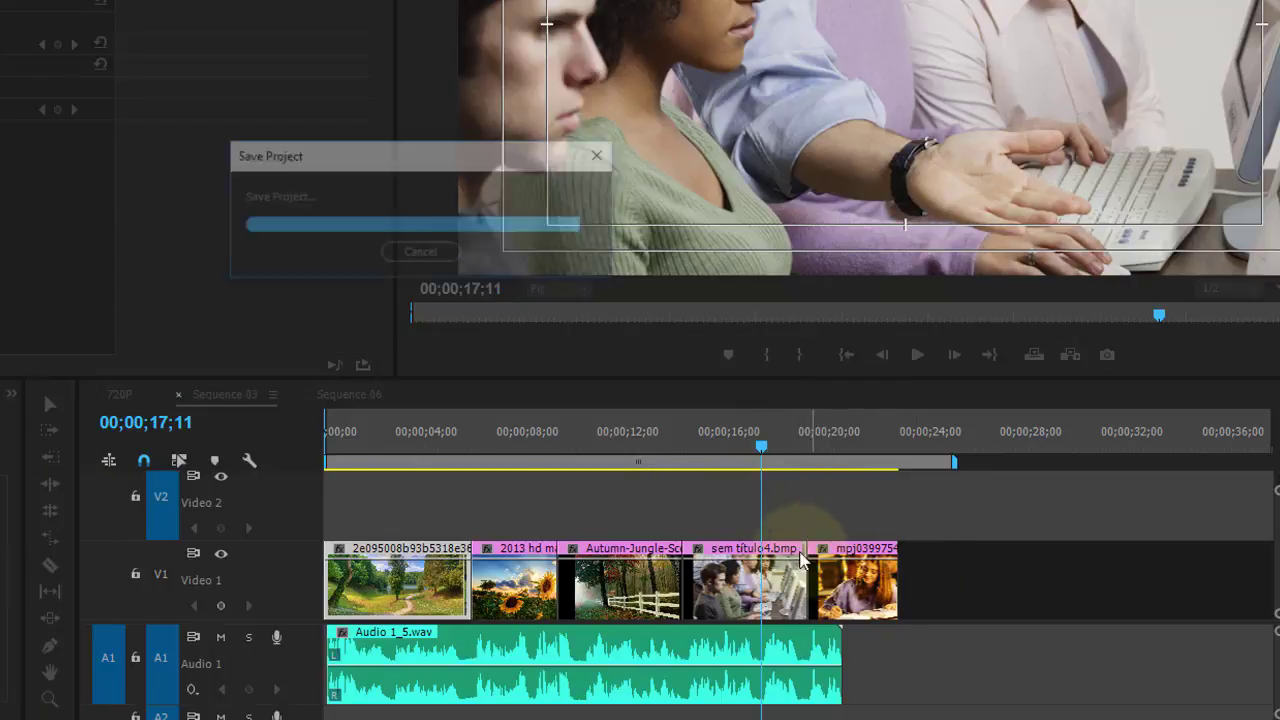
left_click_drag(806, 546, 764, 540)
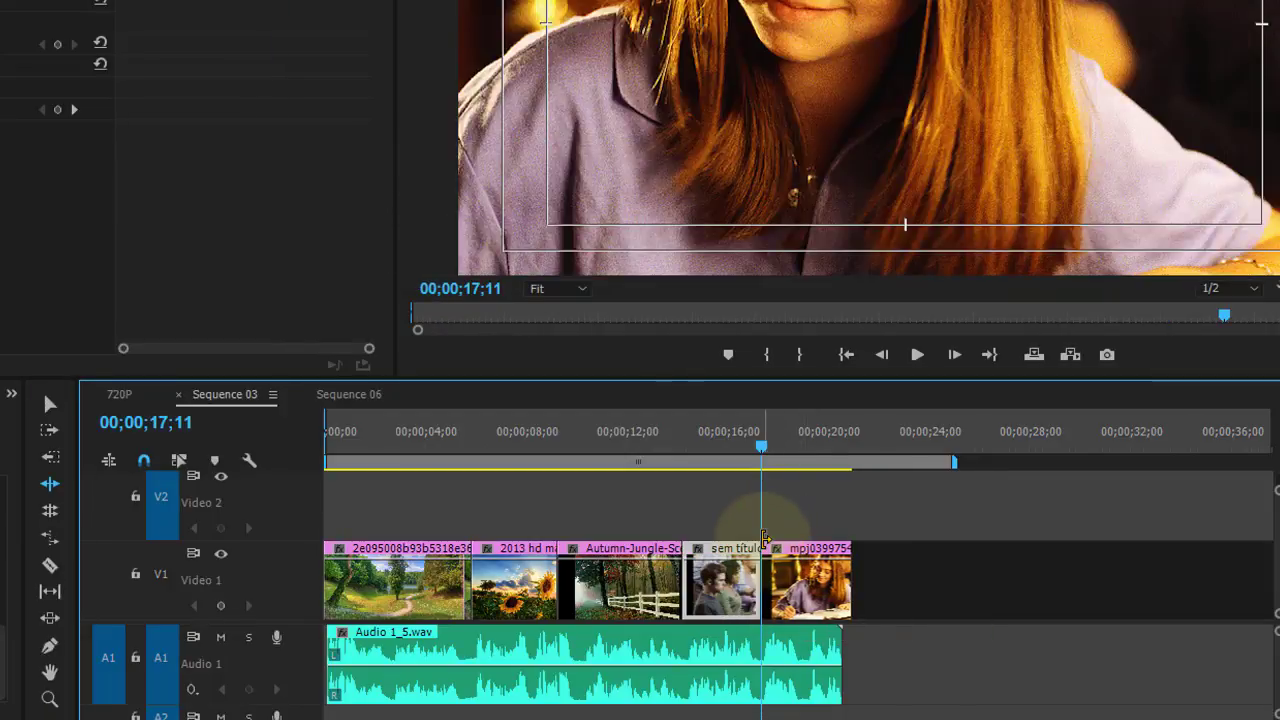
key("space")
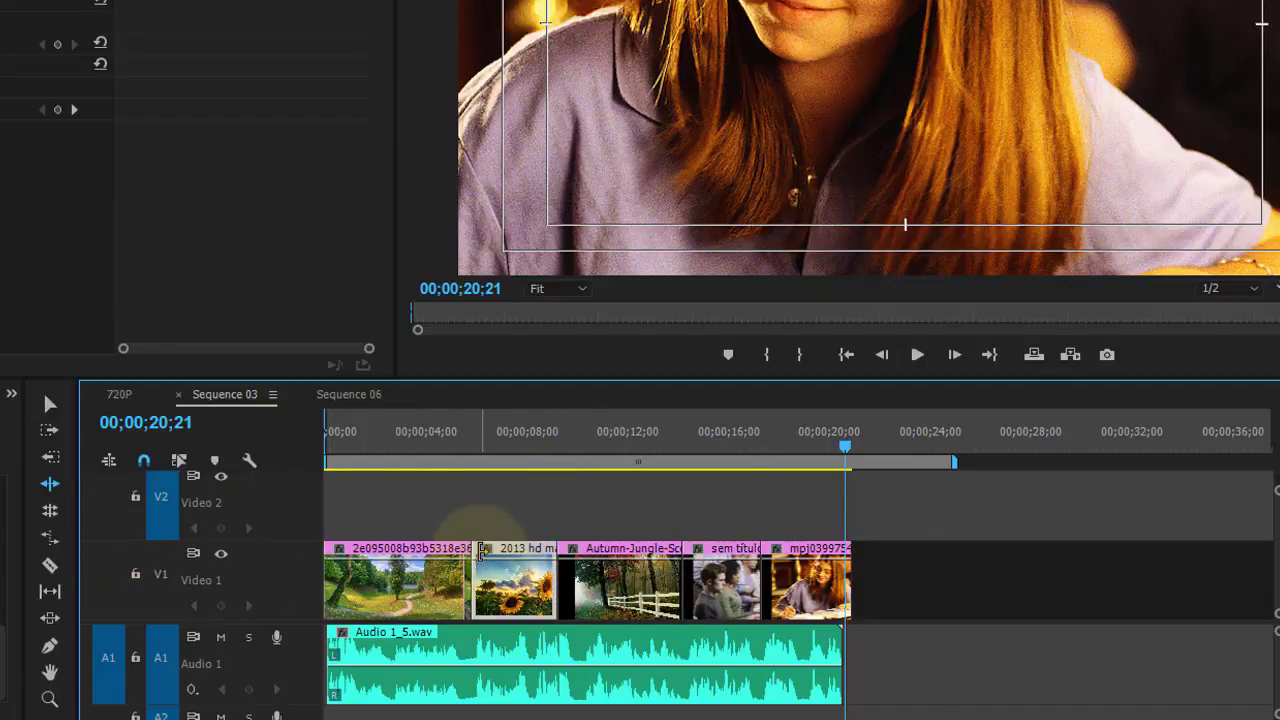
mouse_move(484, 550)
left_mouse_down()
mouse_move(530, 549)
mouse_move(440, 556)
left_mouse_up()
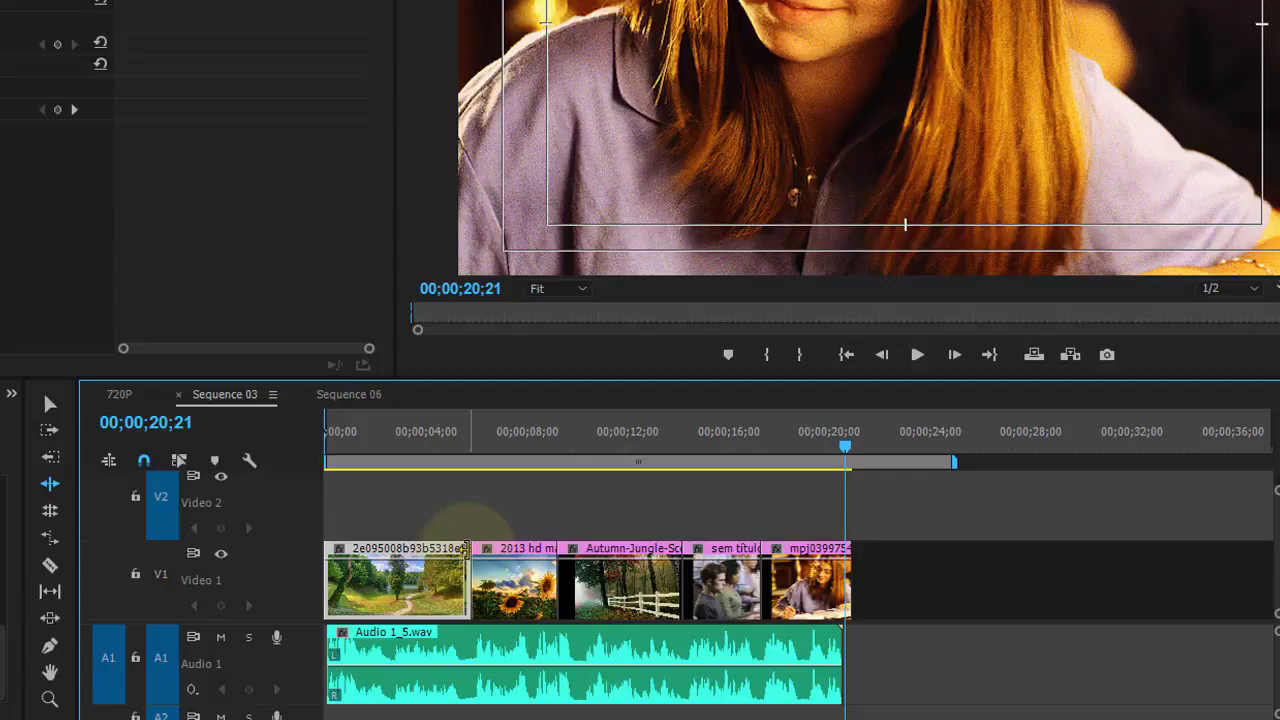
left_click_drag(462, 550, 555, 550)
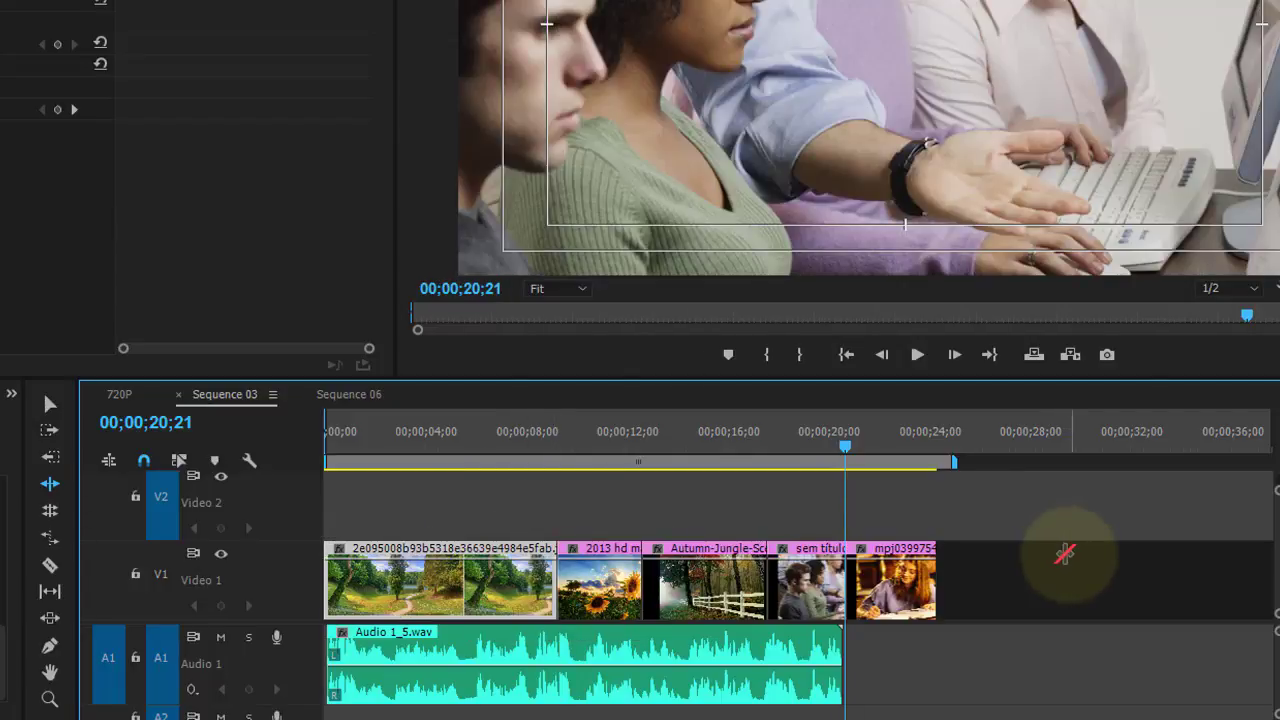
Step: Undo the first clip's lengthening and pull the work area end in to 00;00;20;21
key("ctrl+z")
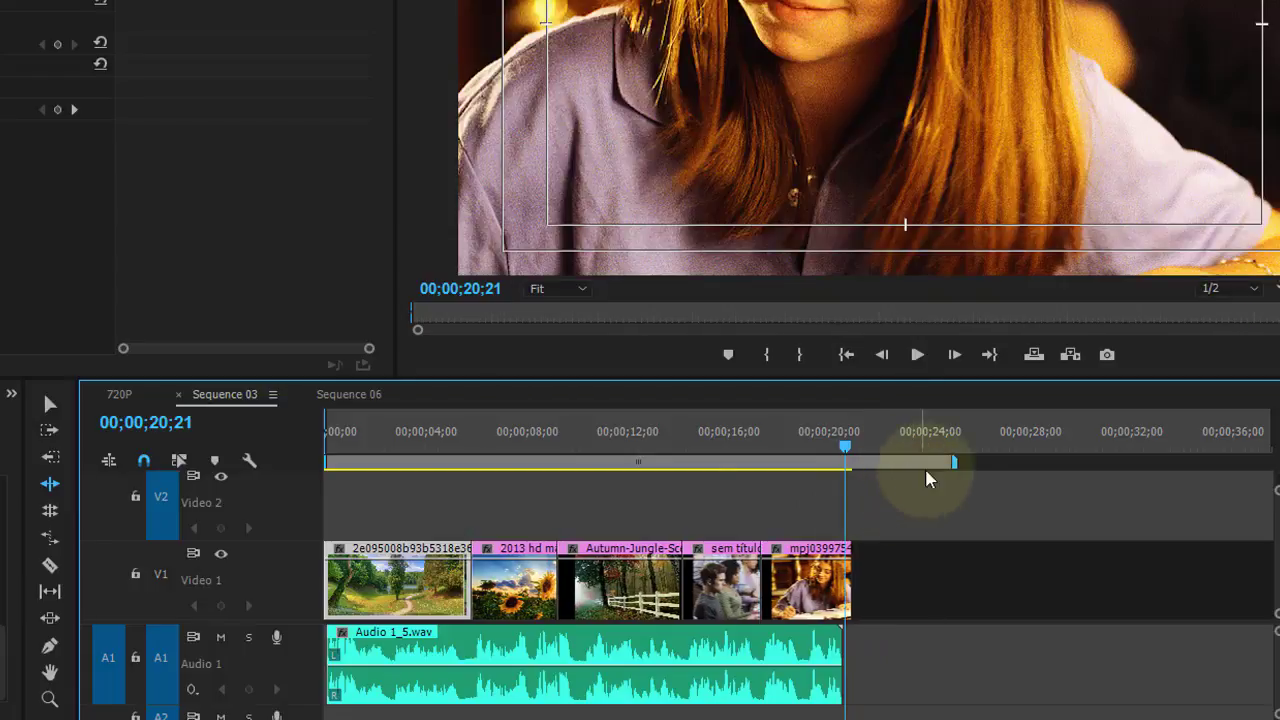
left_click_drag(952, 461, 845, 462)
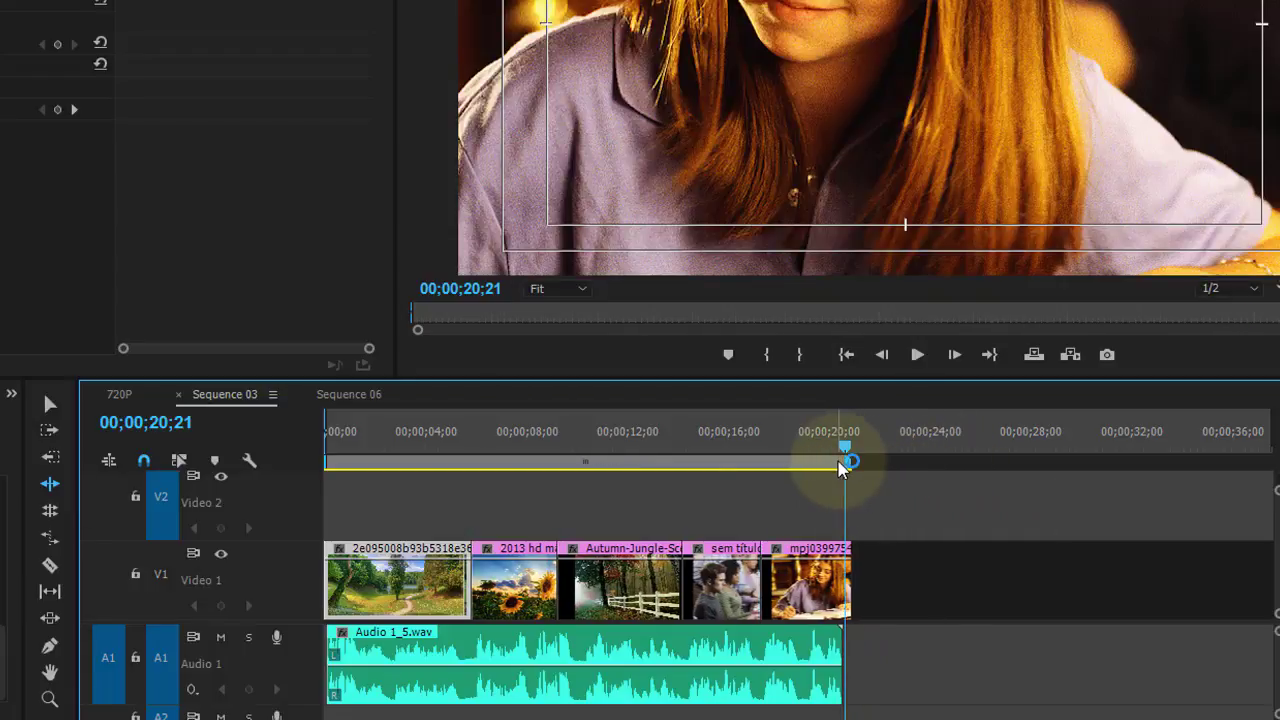